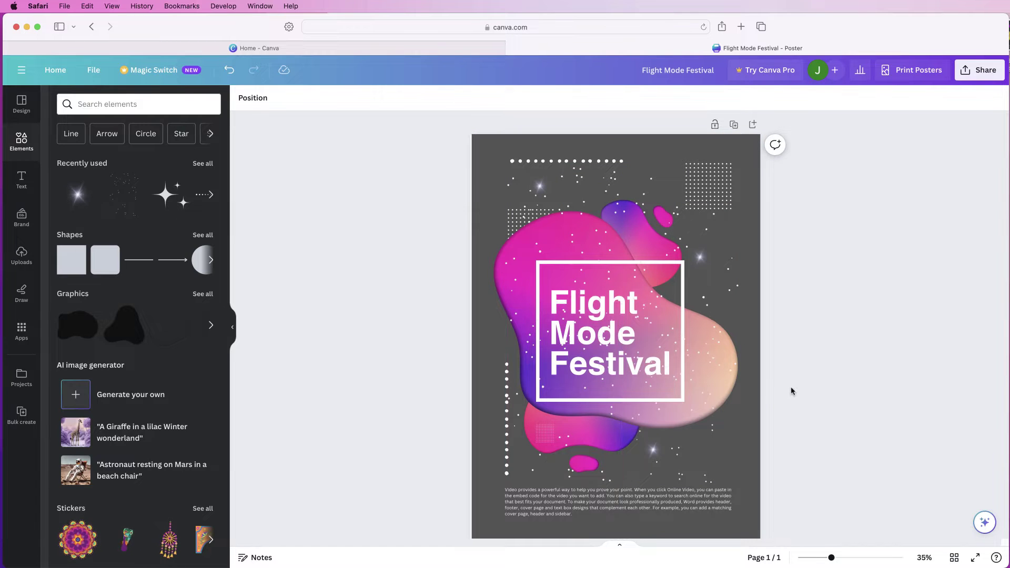
Create a new blank design using the Document (A4 Portrait) format
click(345, 49)
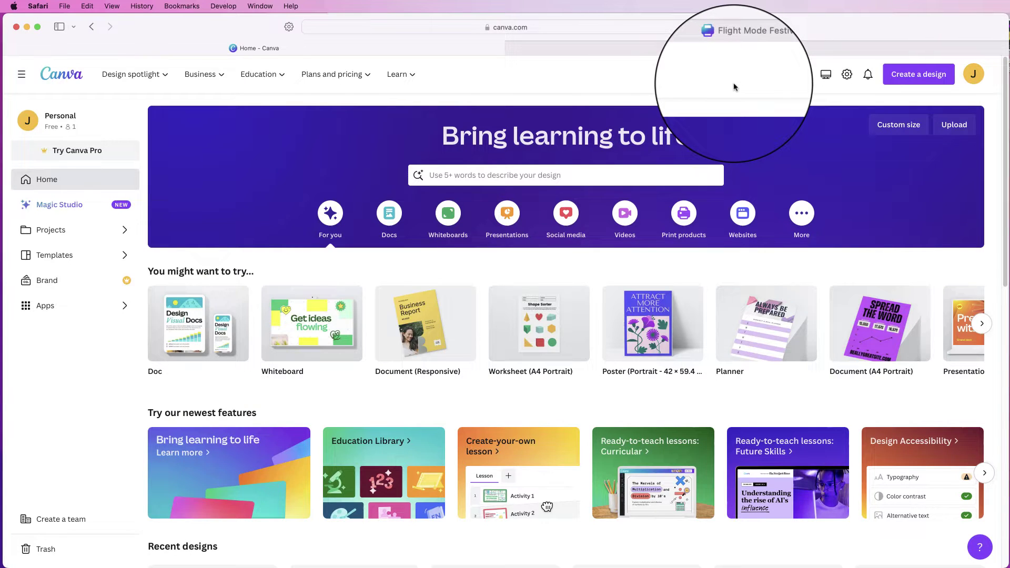
click(914, 79)
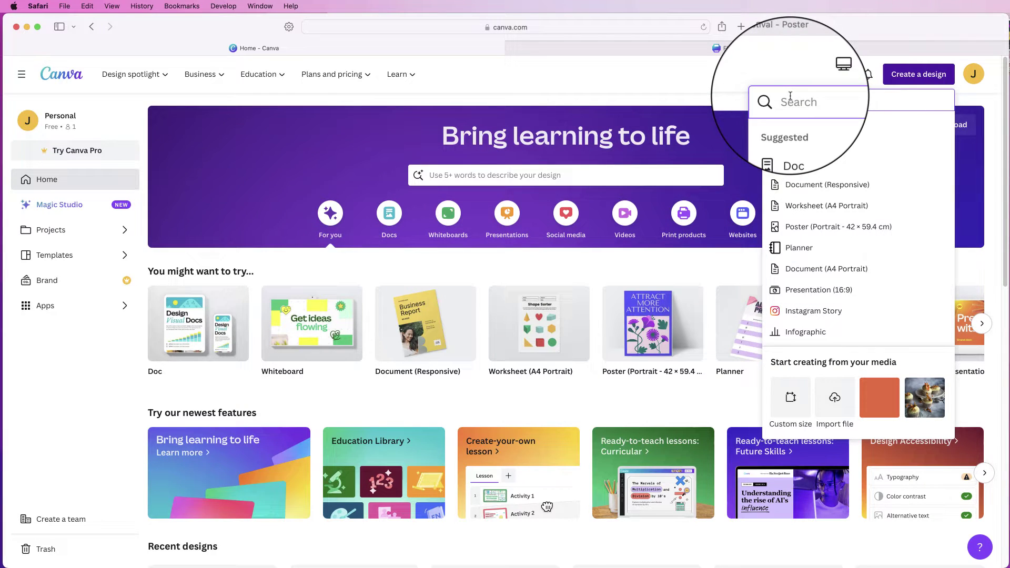
text(poster)
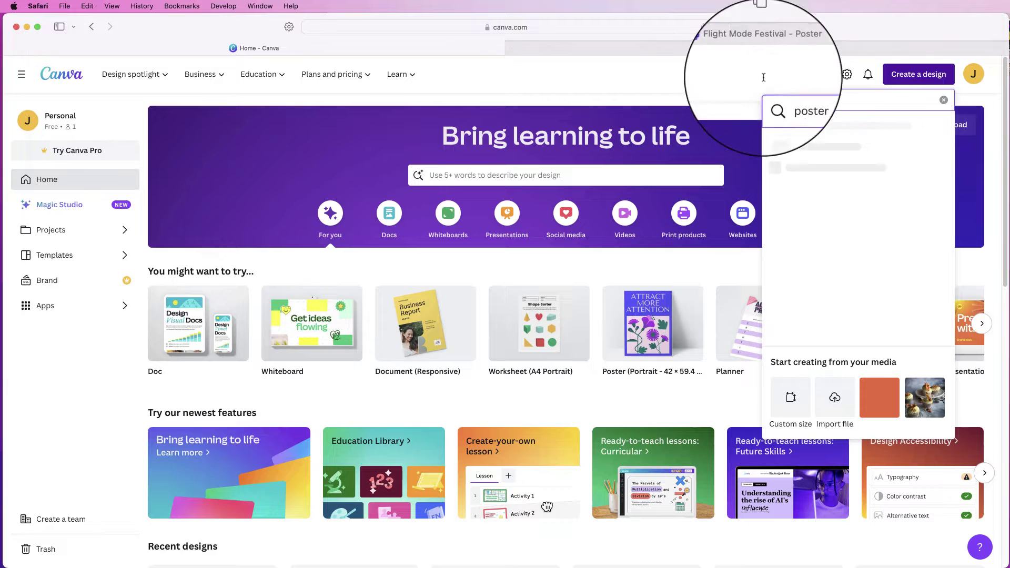
double_click(785, 104)
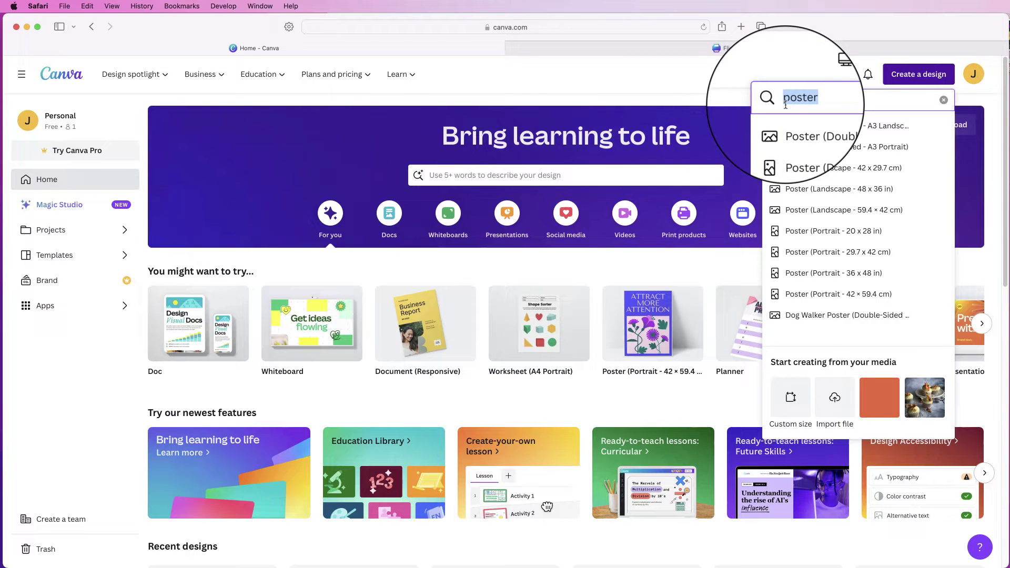
text(a4)
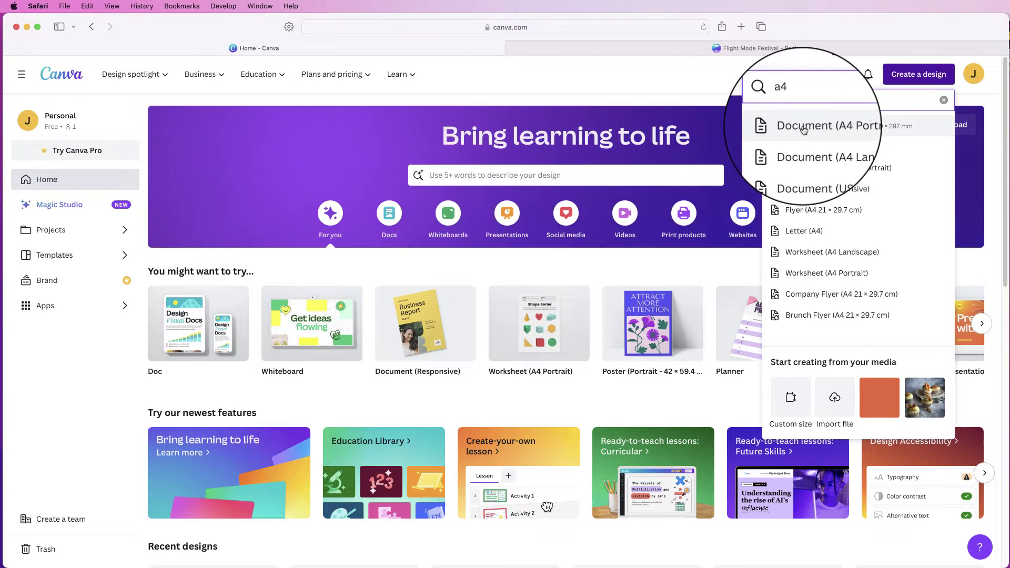
click(804, 130)
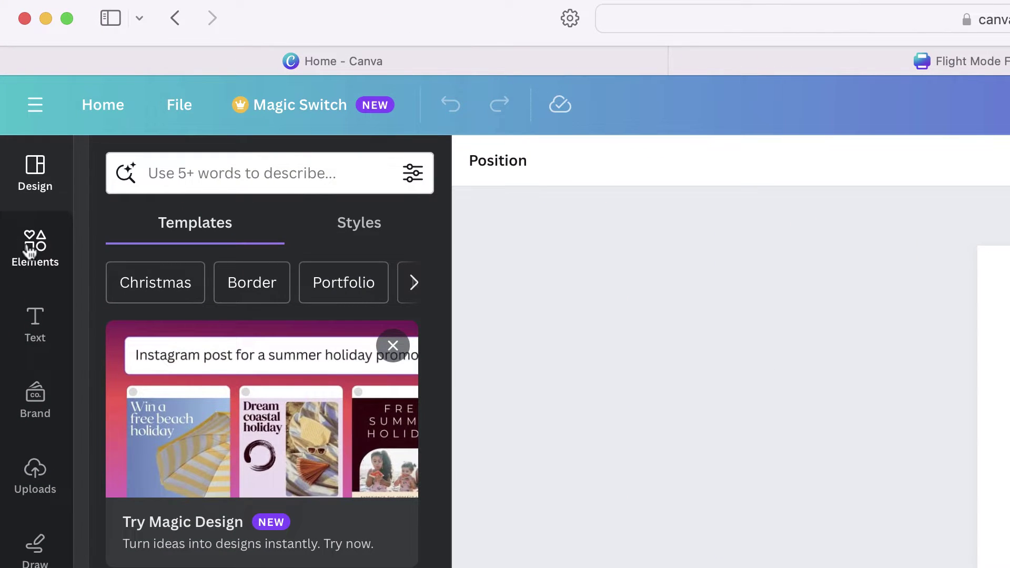
Search the elements for "blob" and add two frames: the wide heart-like blob and the tall blob with a separate small droplet
click(30, 251)
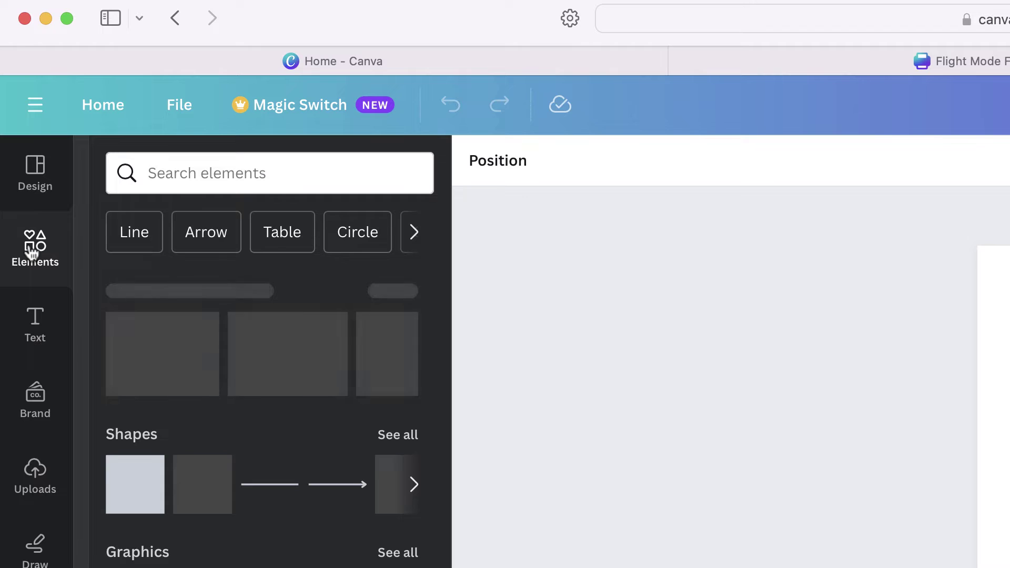
click(179, 173)
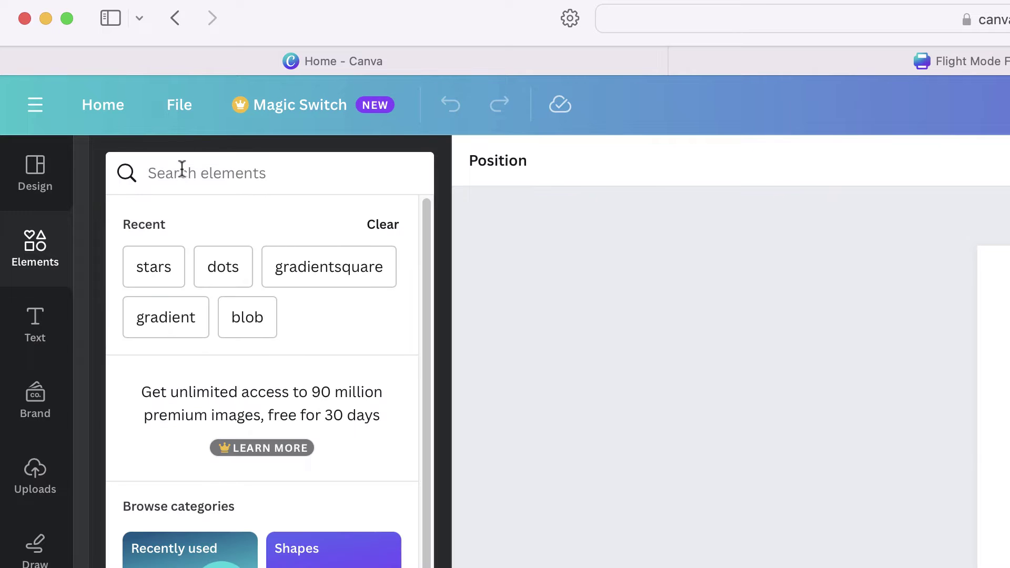
text(blob)
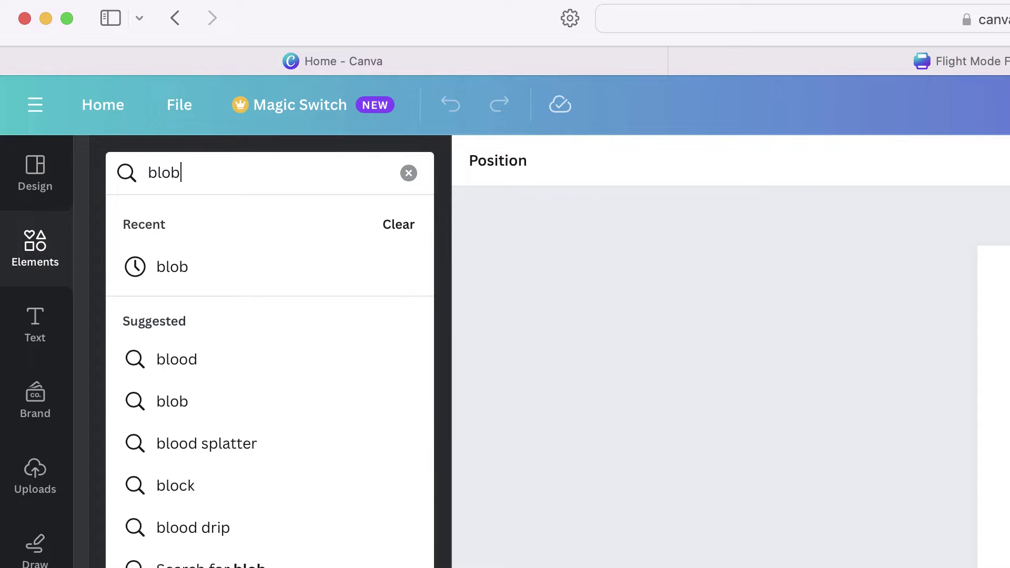
key(Return)
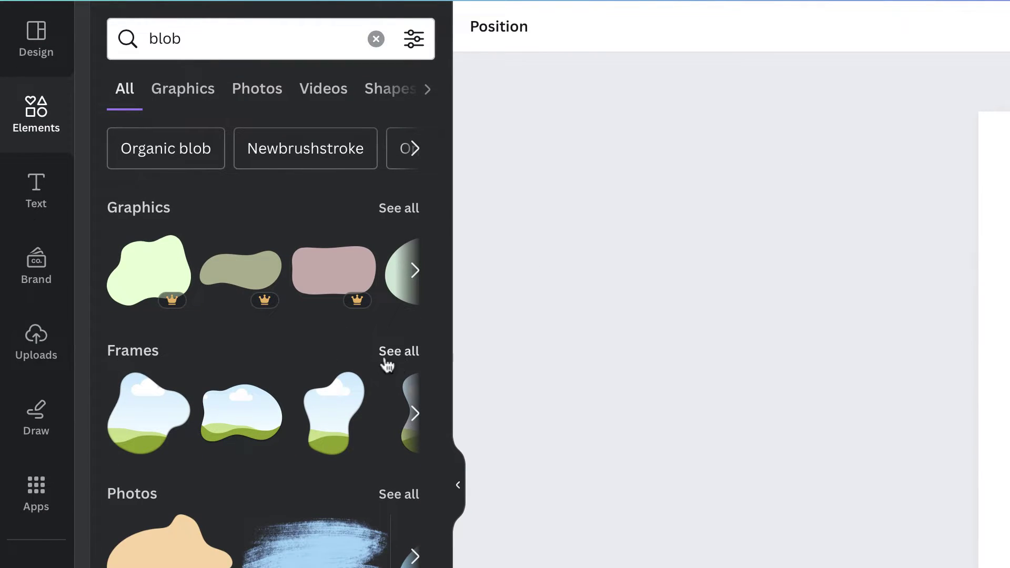
click(401, 352)
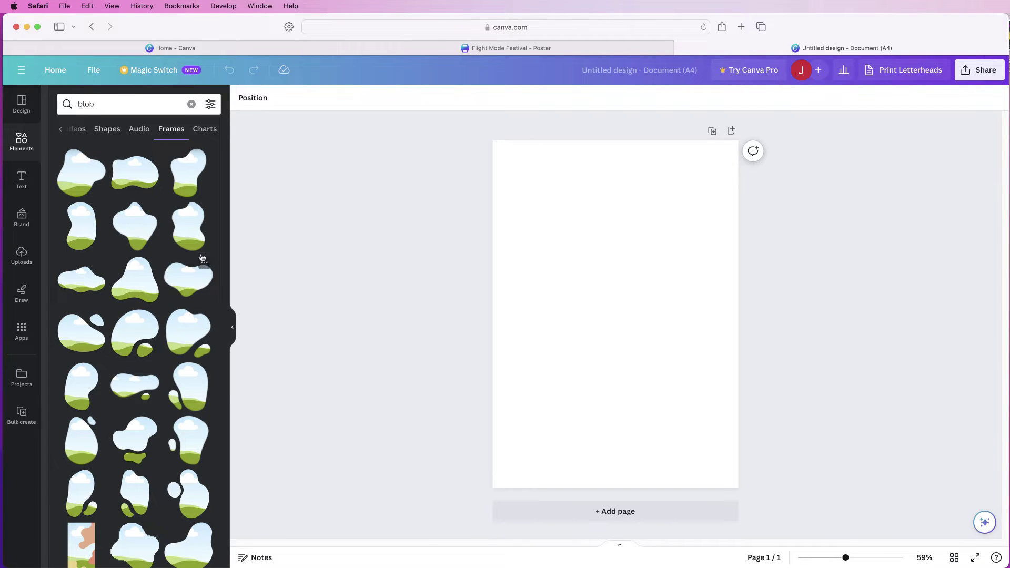
click(189, 282)
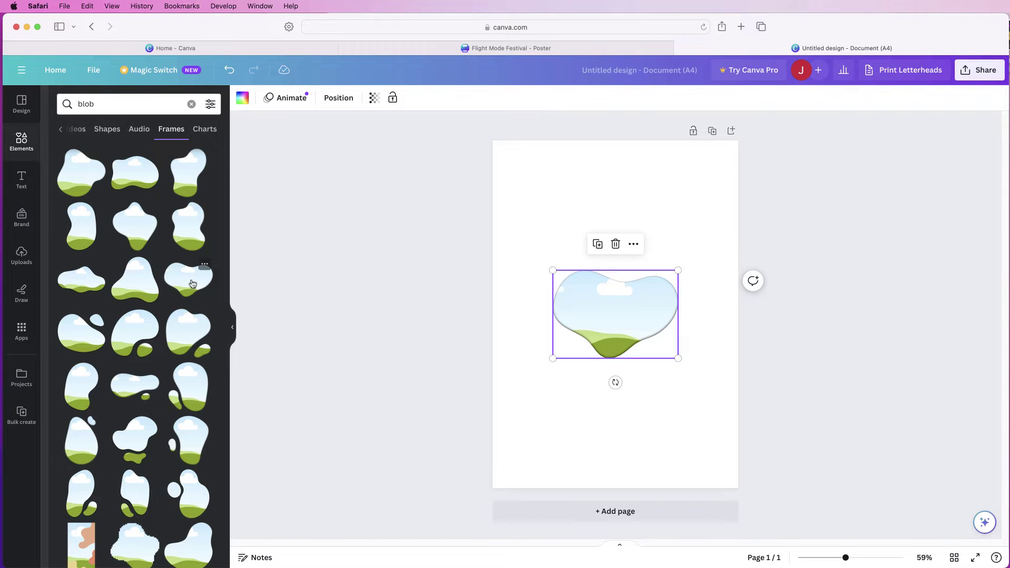
click(189, 388)
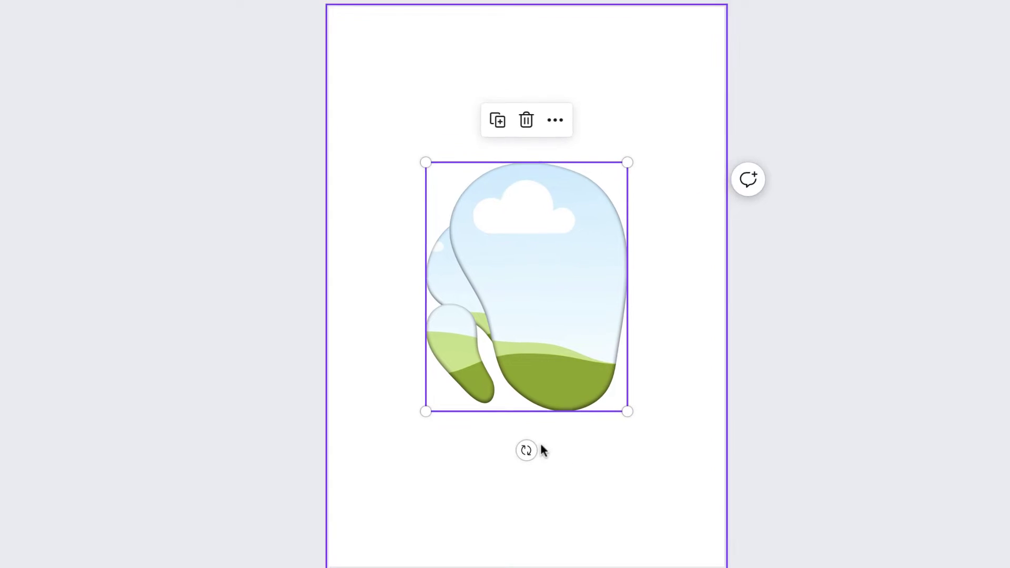
Rotate the two-part blob frame until its droplet sits at the upper right, and move it up the page
drag(615, 416, 606, 416)
drag(510, 452, 427, 170)
drag(496, 306, 546, 207)
Enlarge the wide blob frame to about 158.5 × 111.4 mm, rotate it about 30° and centre it on the page
click(486, 288)
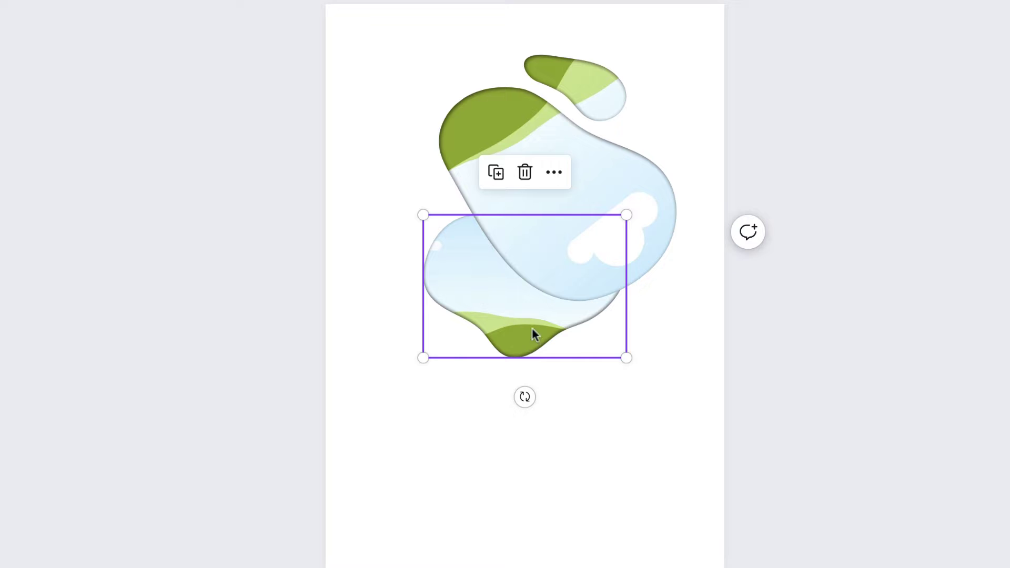
drag(626, 360, 702, 456)
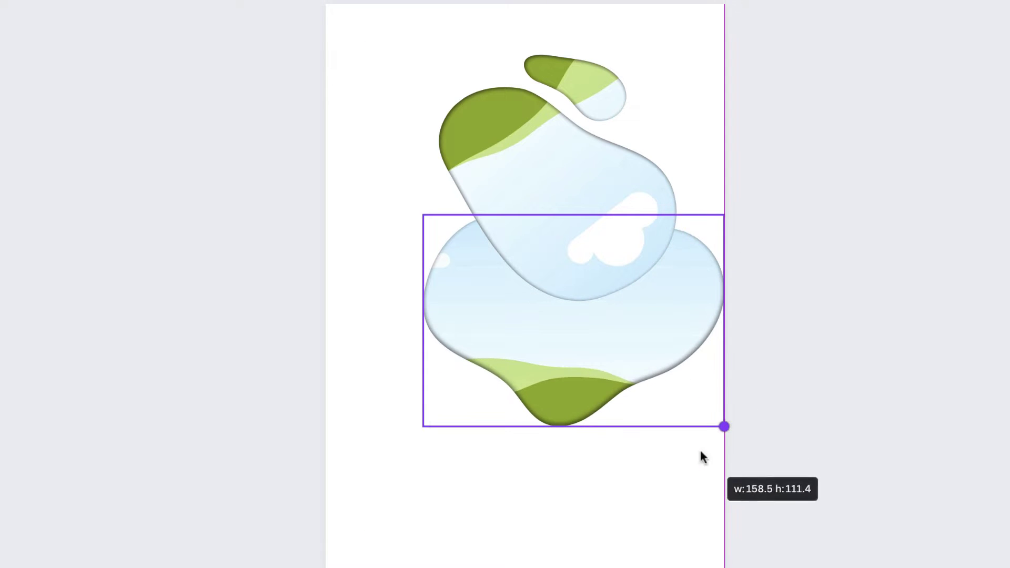
drag(574, 466, 498, 451)
drag(584, 368, 518, 342)
Shrink the two-part blob frame and place it over the upper-right edge of the large blob
click(575, 136)
drag(569, 14, 561, 124)
drag(543, 233, 542, 188)
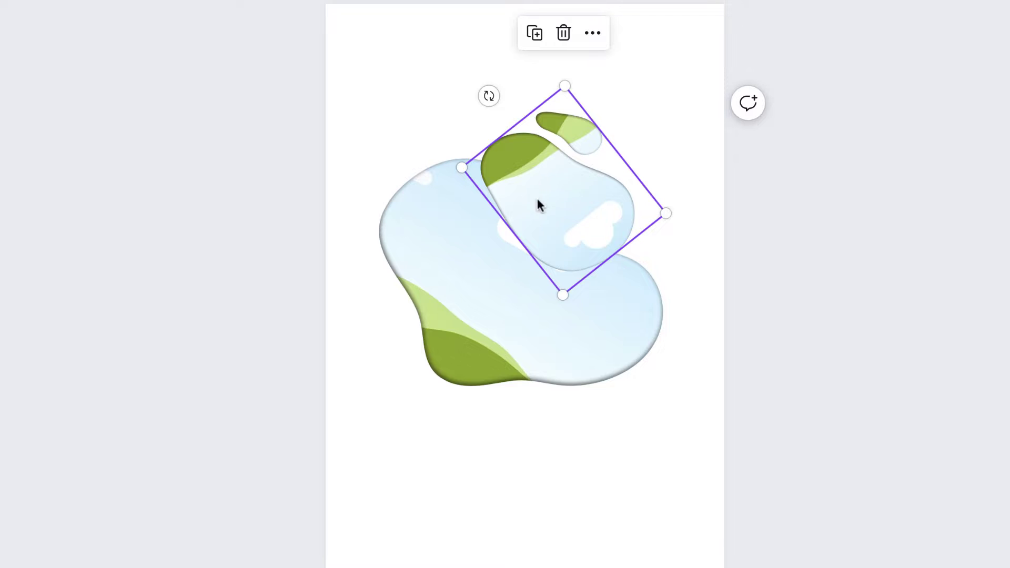
Duplicate the two-part blob frame, turn the copy so its droplet points down, and place it at the large blob's lower-left edge
click(535, 33)
drag(541, 116, 501, 381)
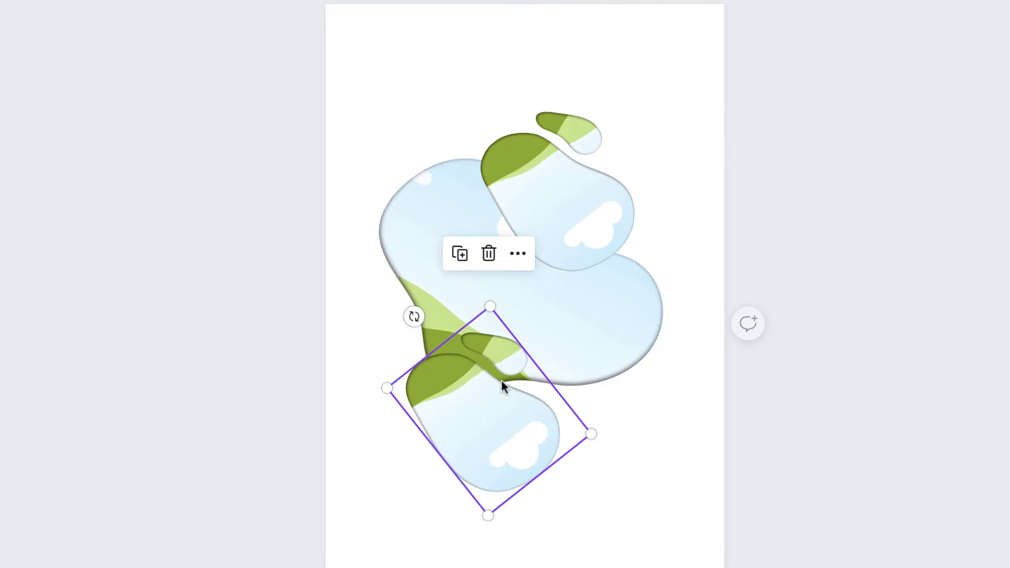
drag(414, 316, 528, 449)
drag(503, 406, 475, 371)
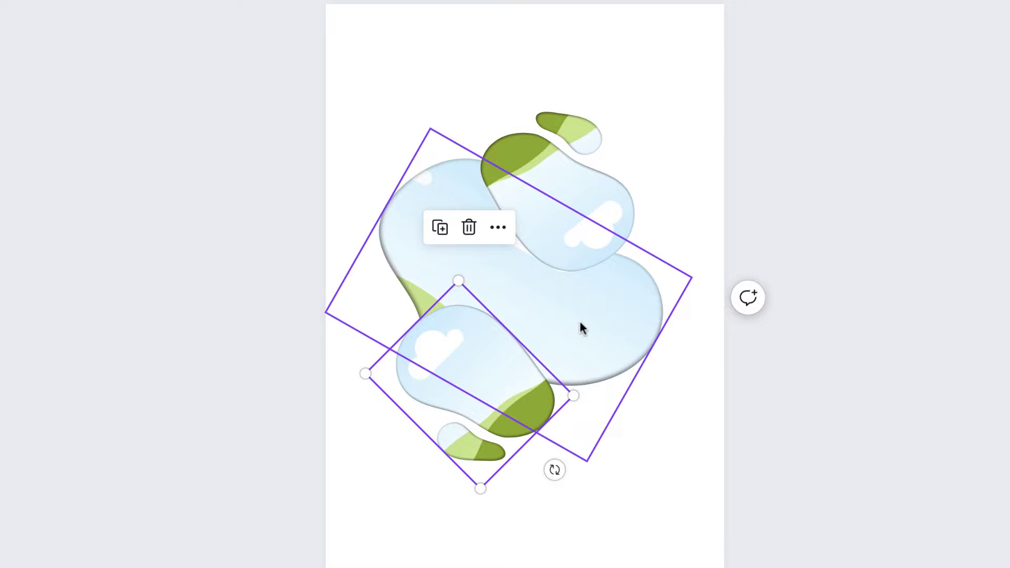
Bring the large blob frame to the front of both smaller frames
click(598, 337)
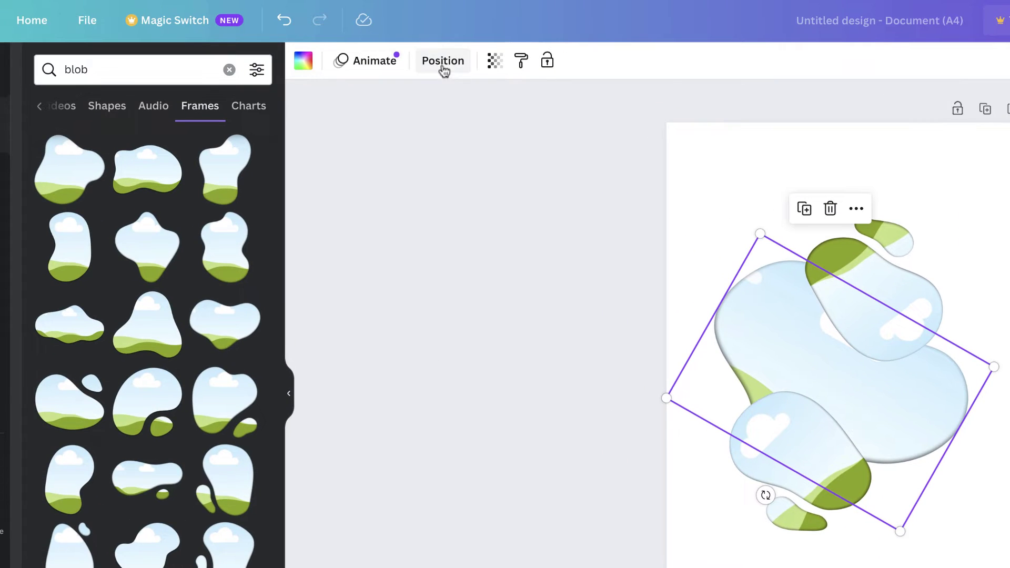
click(444, 62)
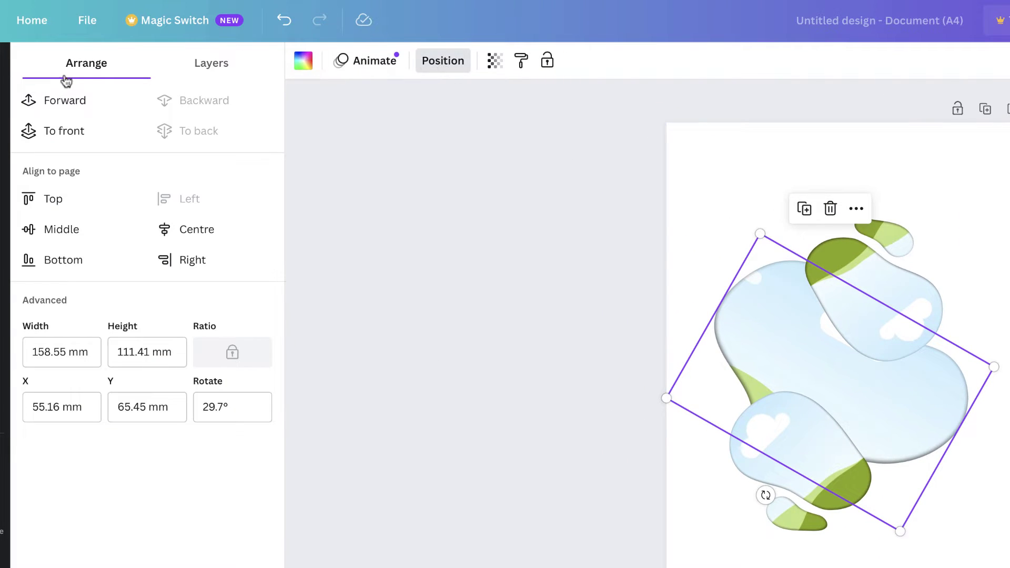
click(52, 130)
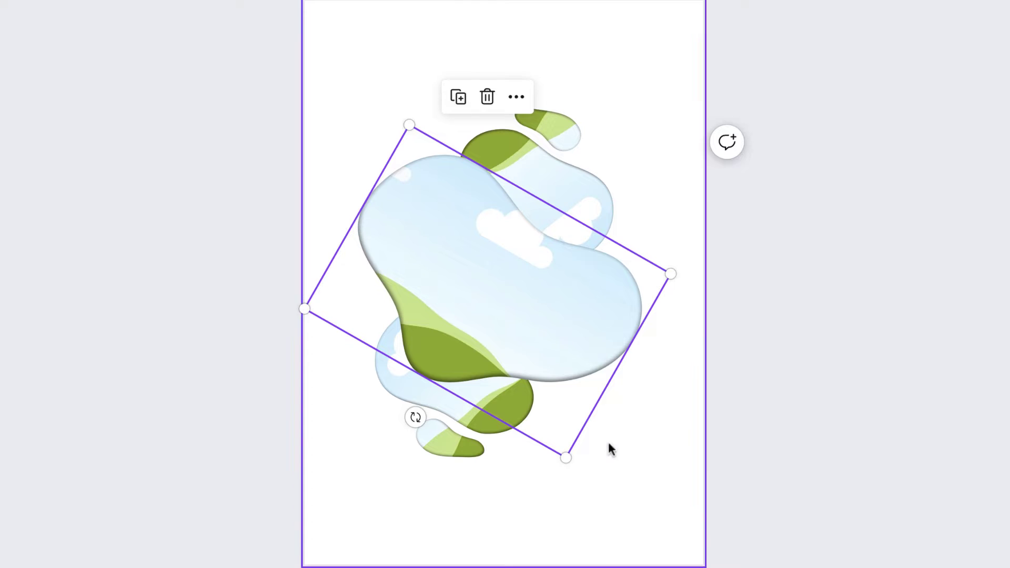
Enlarge the large blob frame slightly and shift all three frames so the smaller ones peek out above and below it
drag(563, 462, 592, 512)
drag(382, 372, 396, 423)
drag(540, 315, 519, 340)
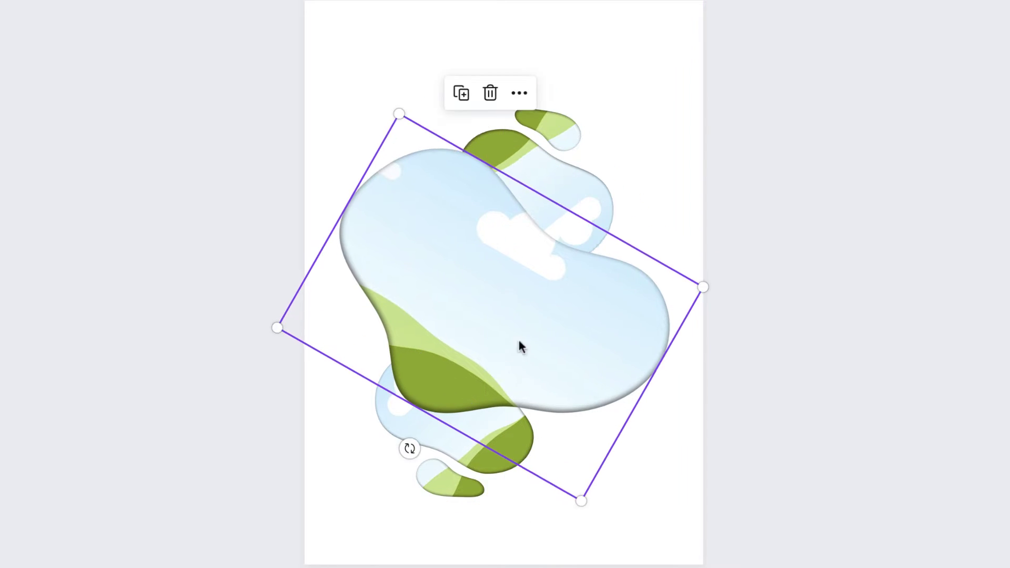
drag(569, 179, 587, 180)
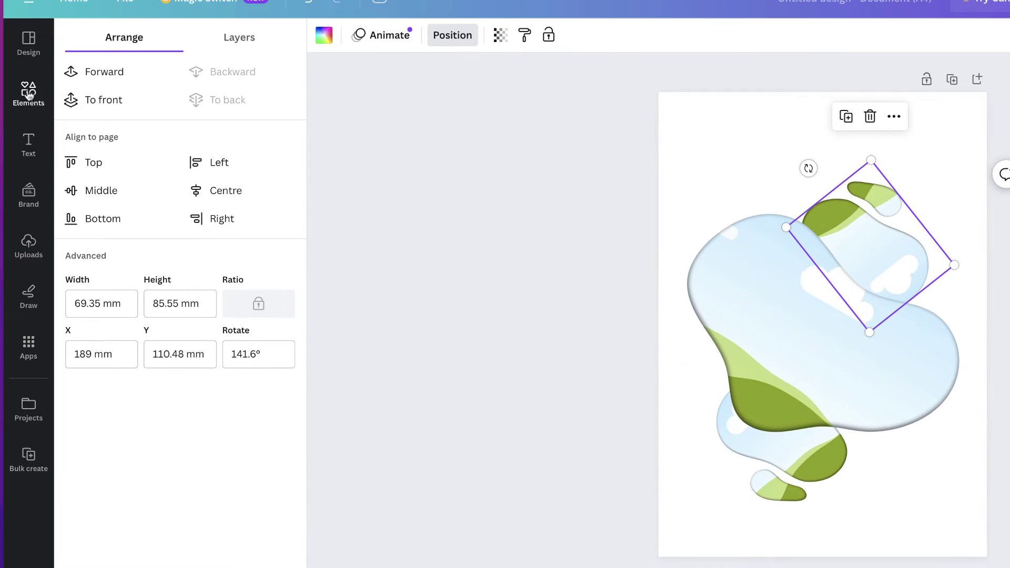
Search the element photos for "gradient" and fill the large blob frame with the pink, yellow and turquoise gradient
click(28, 95)
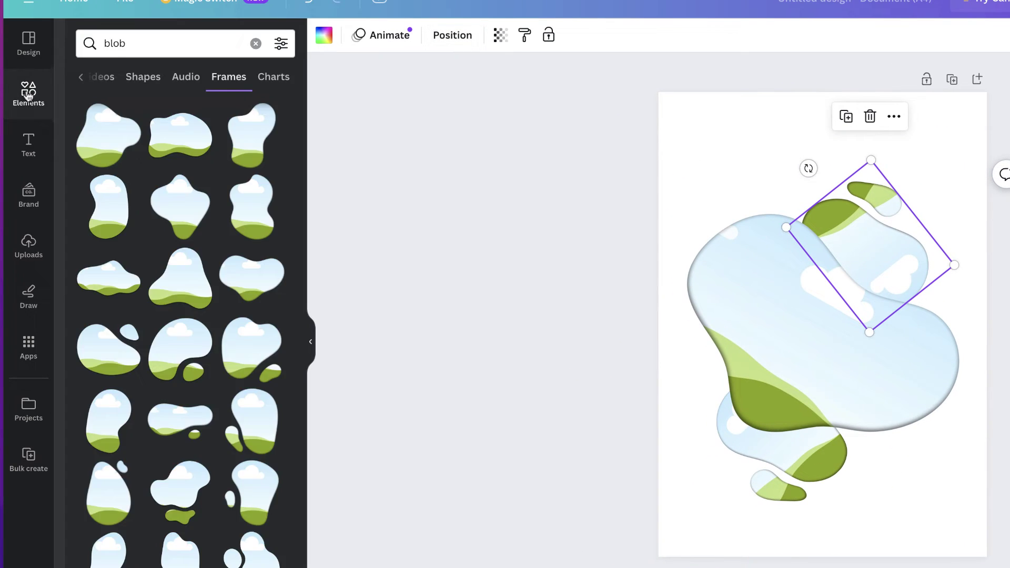
click(133, 44)
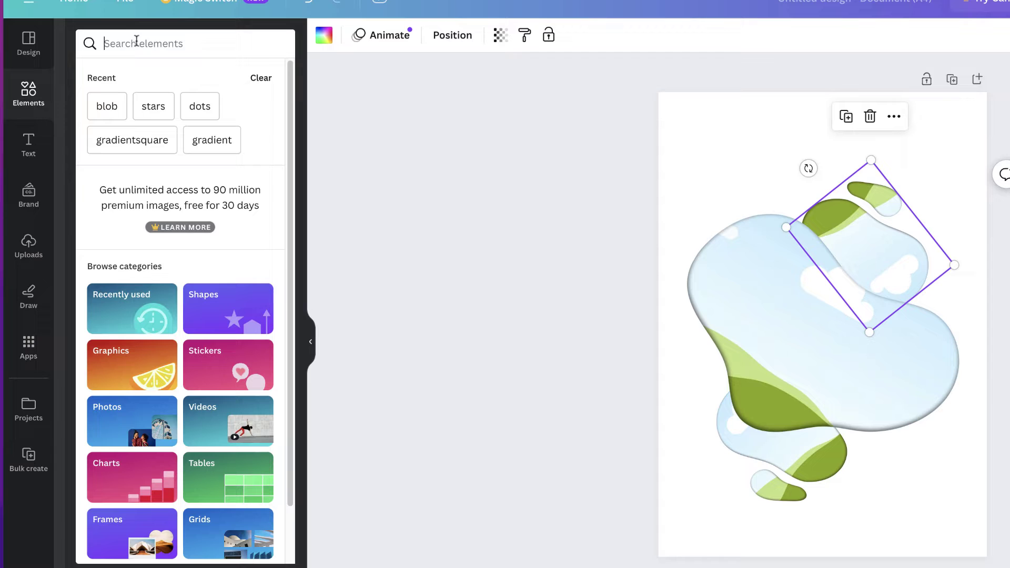
click(212, 144)
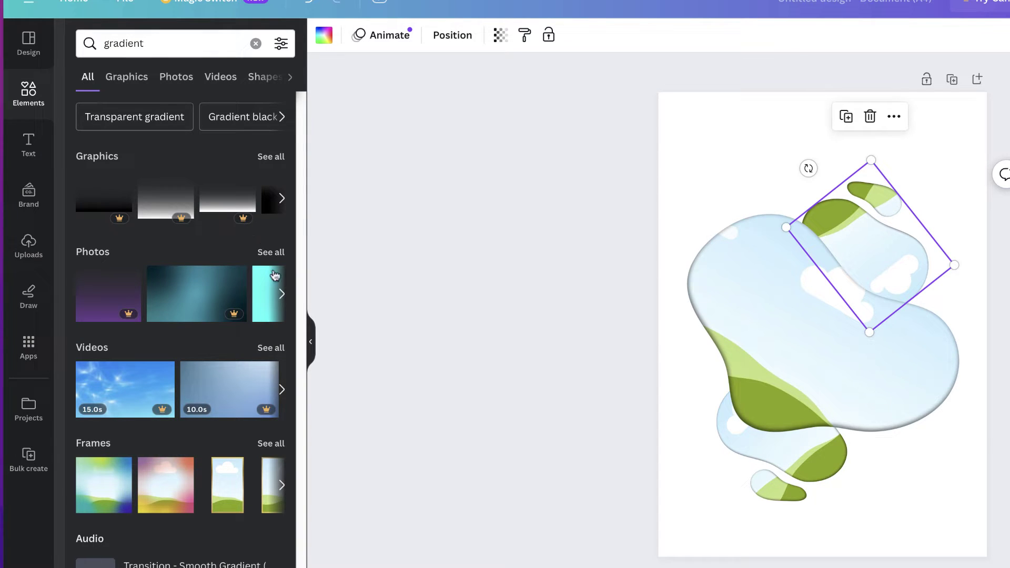
click(271, 252)
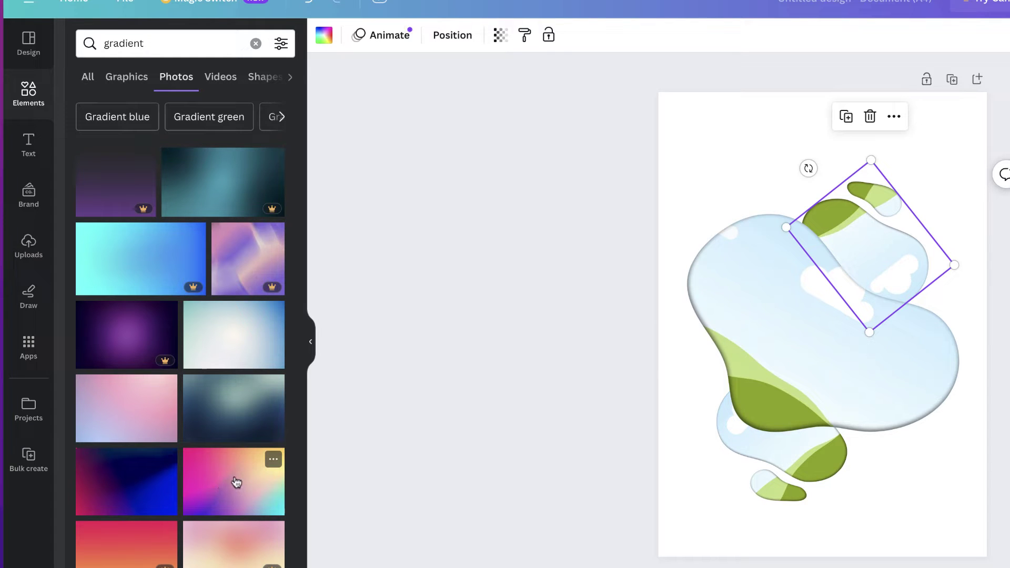
drag(232, 476, 718, 297)
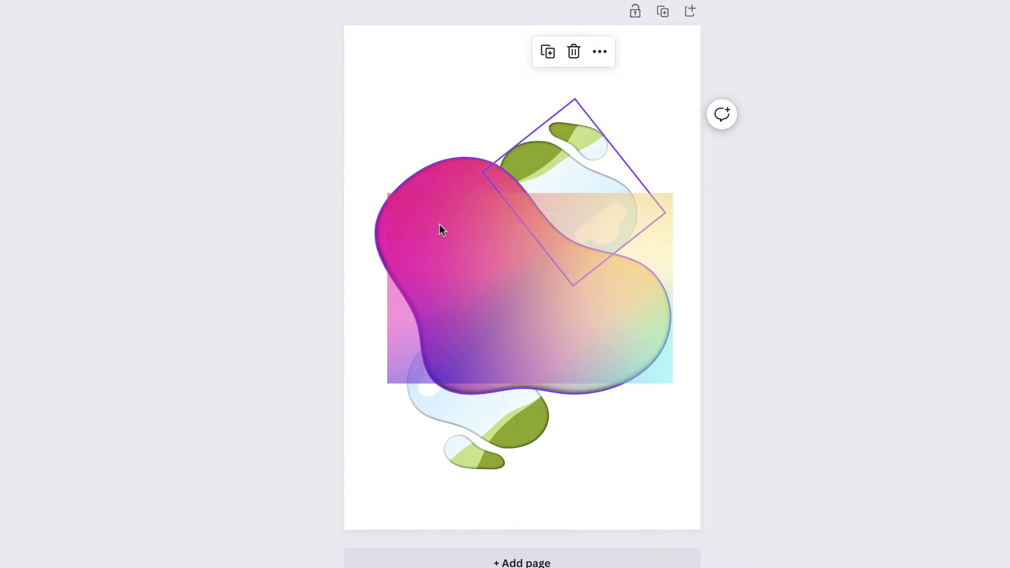
drag(440, 224, 440, 228)
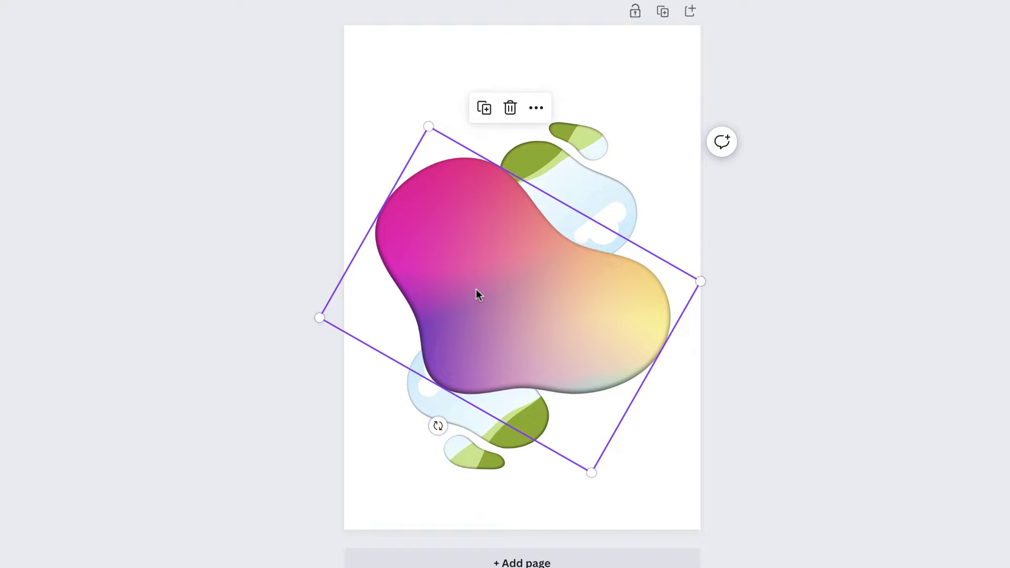
Enlarge and reposition the gradient inside the large blob frame so mainly its pink, purple and peach areas show
drag(475, 290, 478, 274)
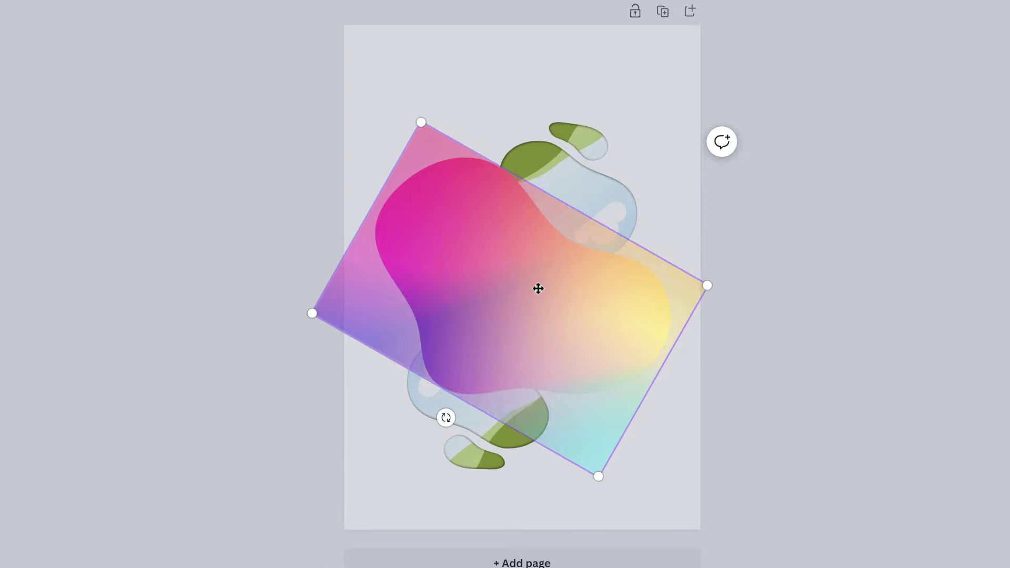
drag(708, 286, 888, 237)
drag(473, 323, 499, 329)
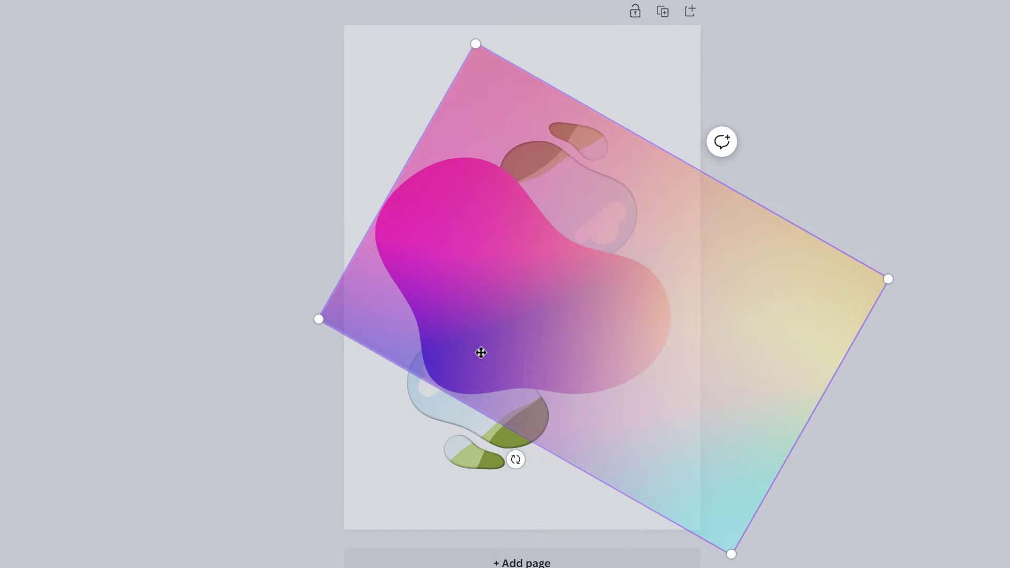
drag(604, 314, 559, 223)
click(412, 470)
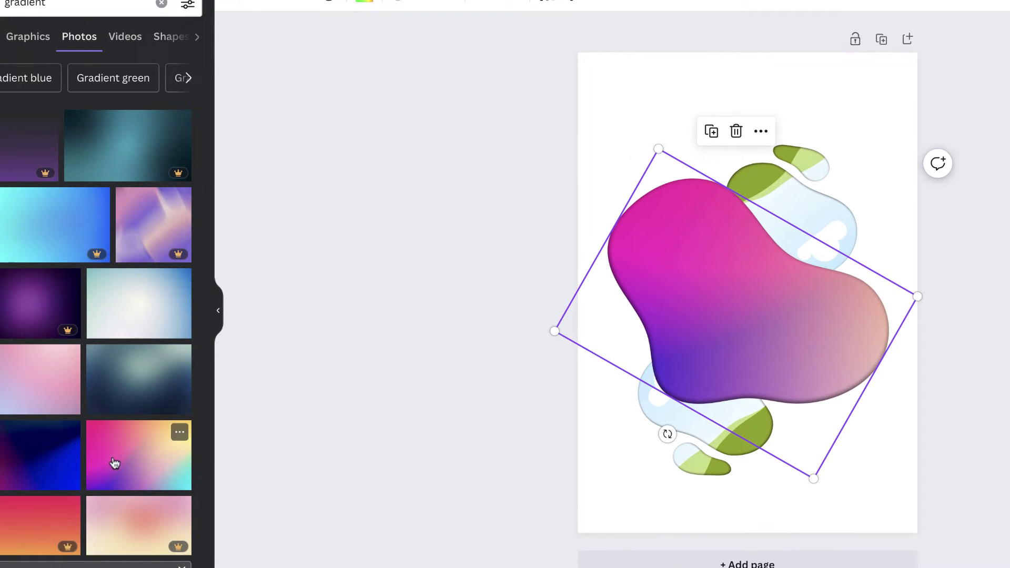
Fill the upper two-part blob frame with the same gradient and shift the image so purple, pink and coral areas show
drag(114, 463, 776, 210)
double_click(819, 212)
drag(803, 227, 762, 265)
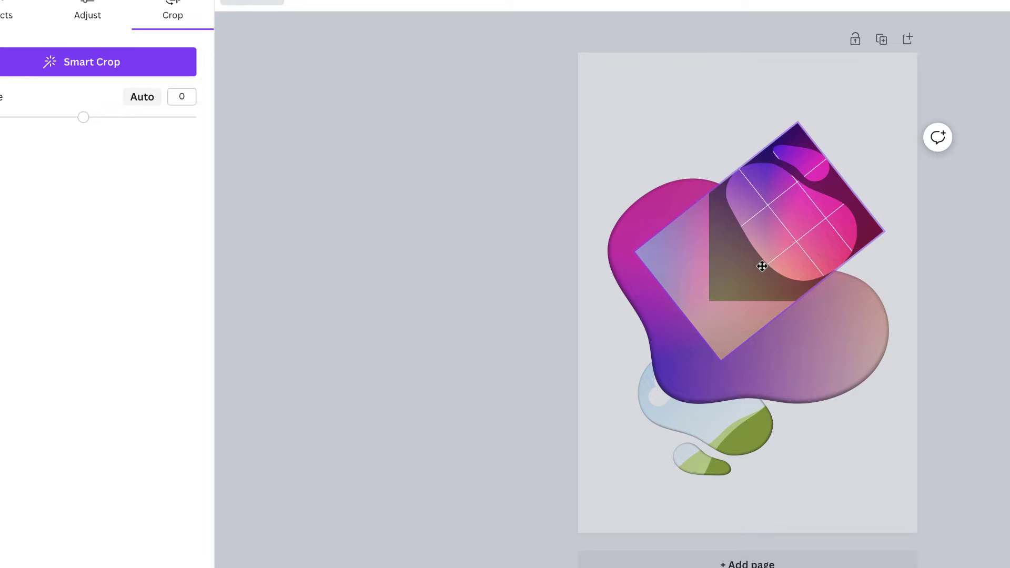
click(779, 350)
click(813, 454)
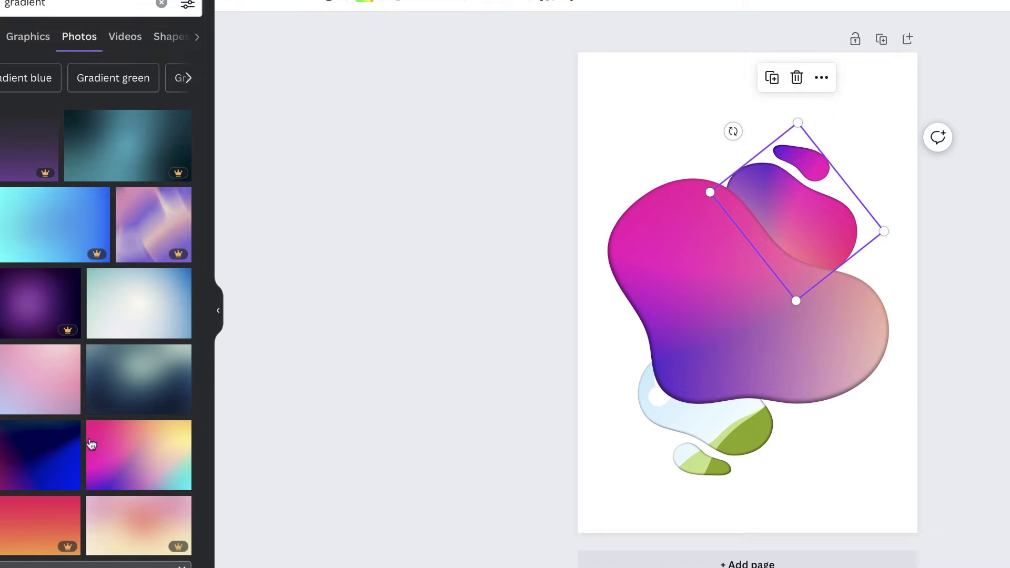
Fill the lower two-part blob frame with the same gradient and shift the image so its pink and purple areas show
drag(129, 462, 696, 435)
click(719, 428)
double_click(722, 428)
drag(708, 432, 758, 381)
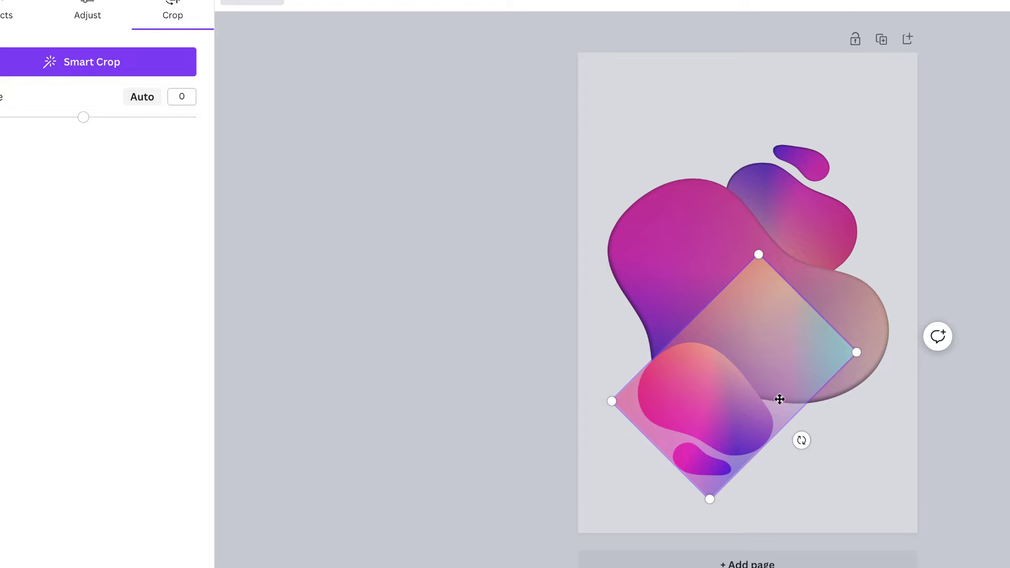
click(809, 496)
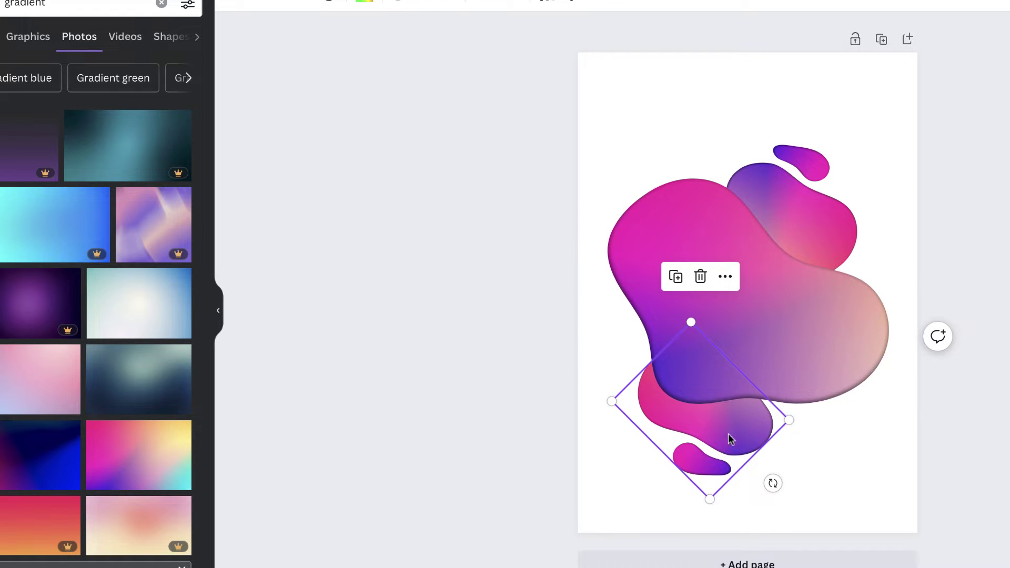
Try to detach the gradient image from the lower blob frame, and reopen the image's crop
click(725, 276)
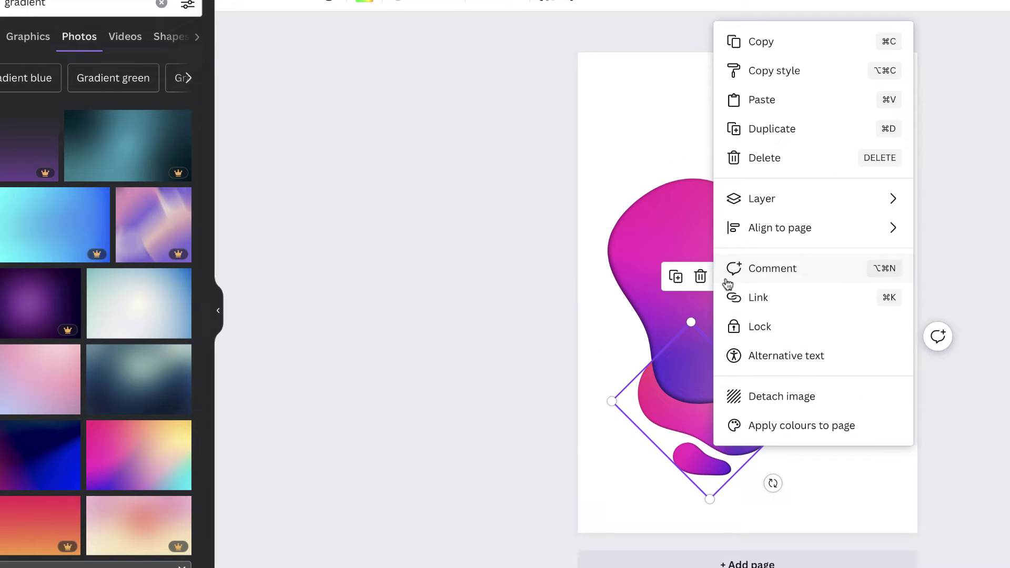
click(743, 404)
drag(759, 326, 763, 390)
double_click(728, 435)
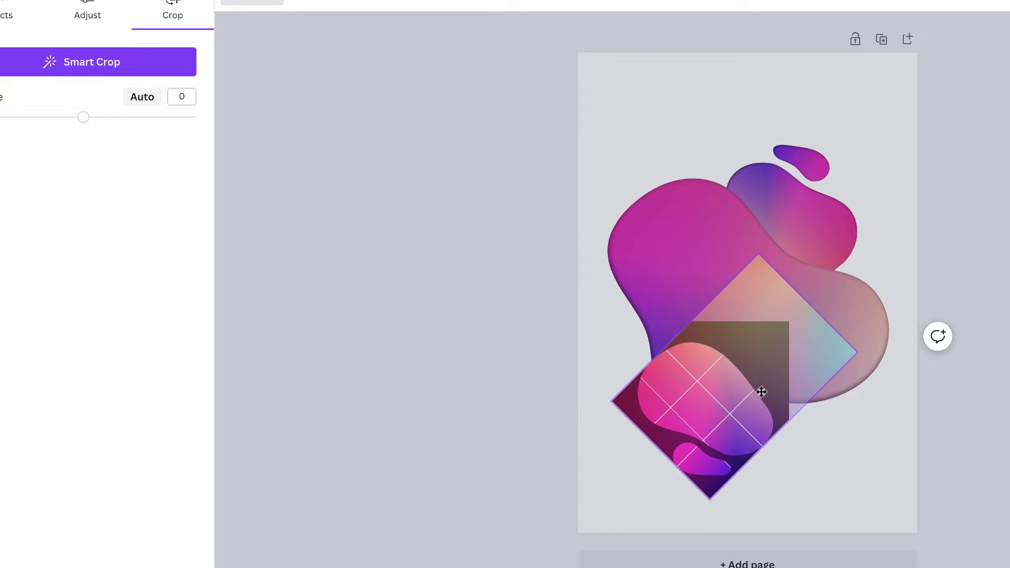
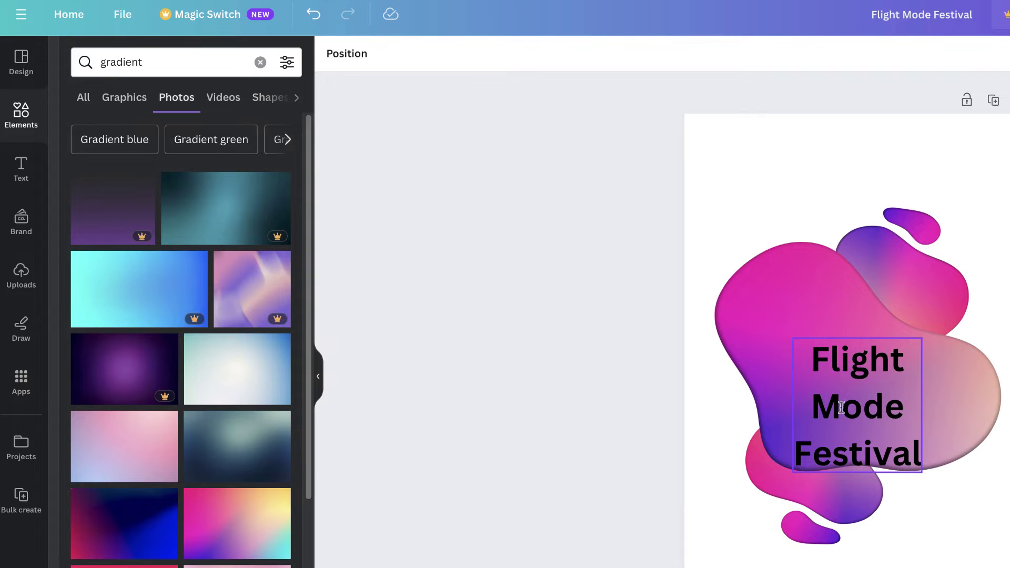
Recolour the Flight Mode Festival title white and left-align its text
click(845, 406)
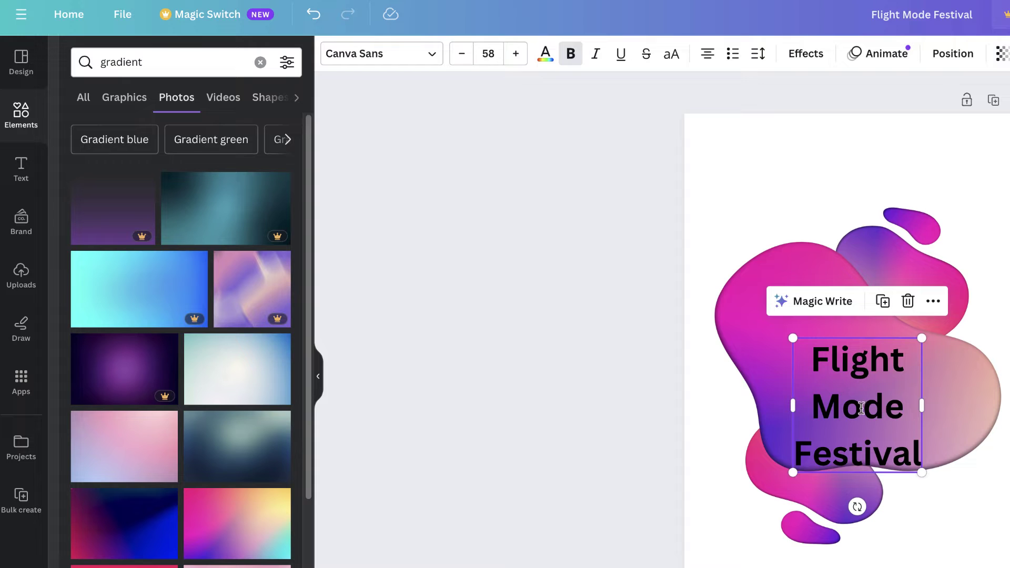
click(545, 55)
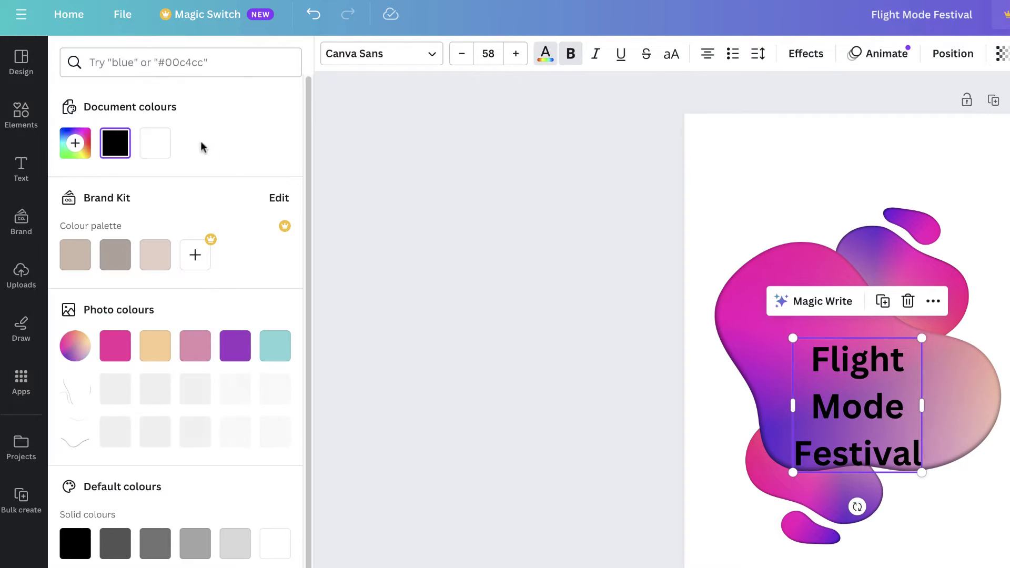
click(157, 148)
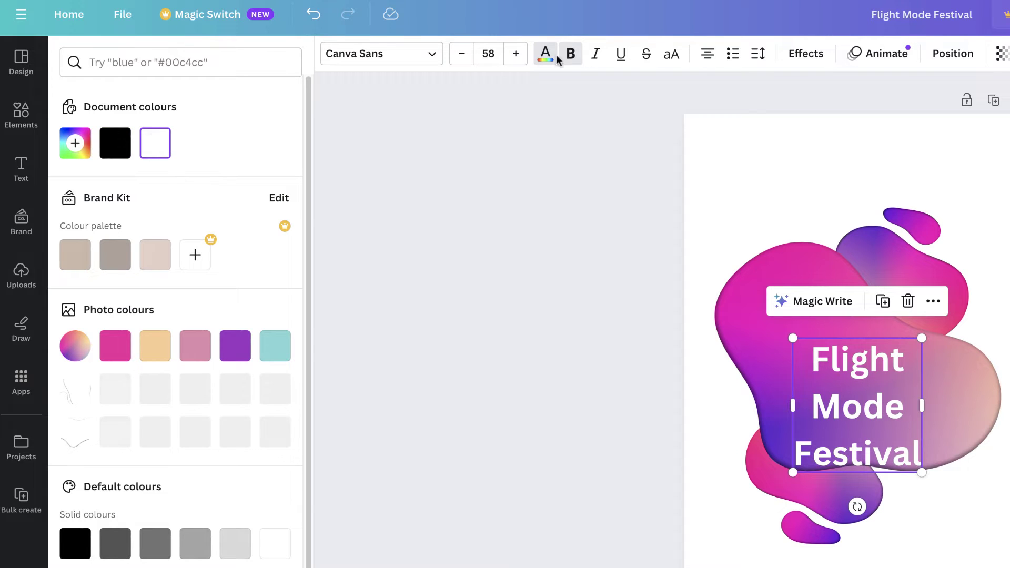
click(707, 55)
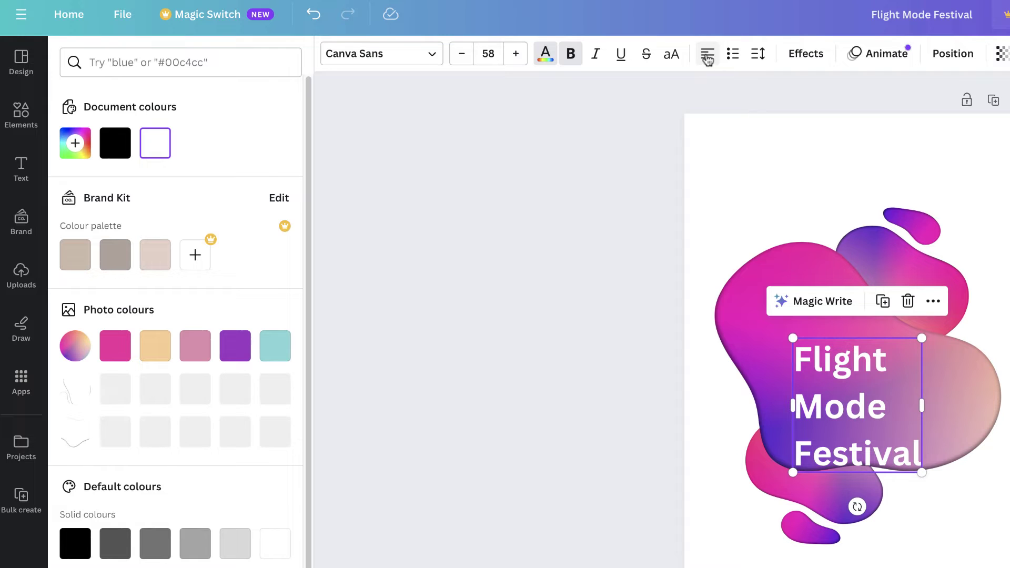
click(708, 58)
click(709, 58)
click(709, 57)
click(710, 58)
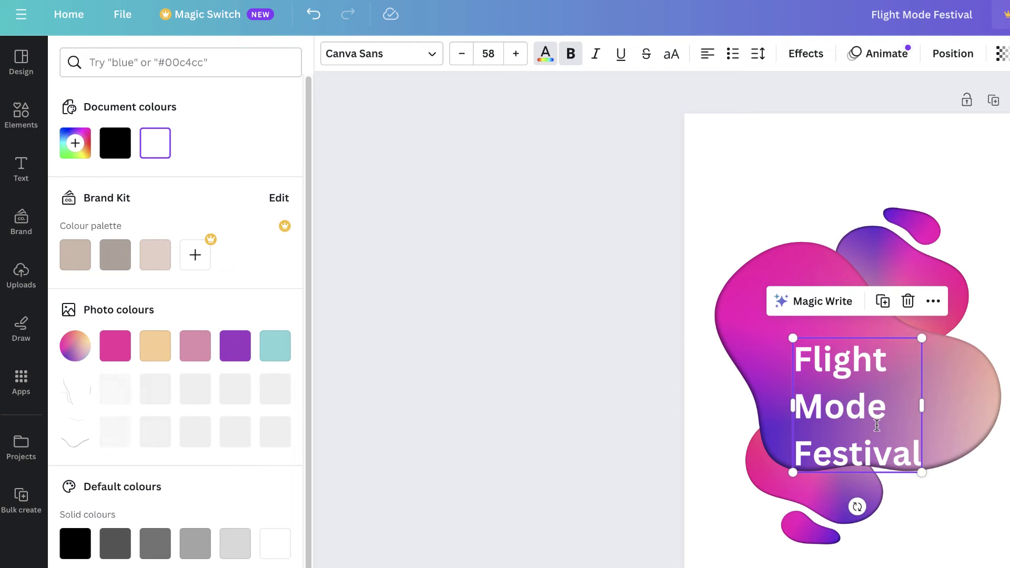
Set the title's letter spacing to 24 and its line spacing to 1.13
click(758, 57)
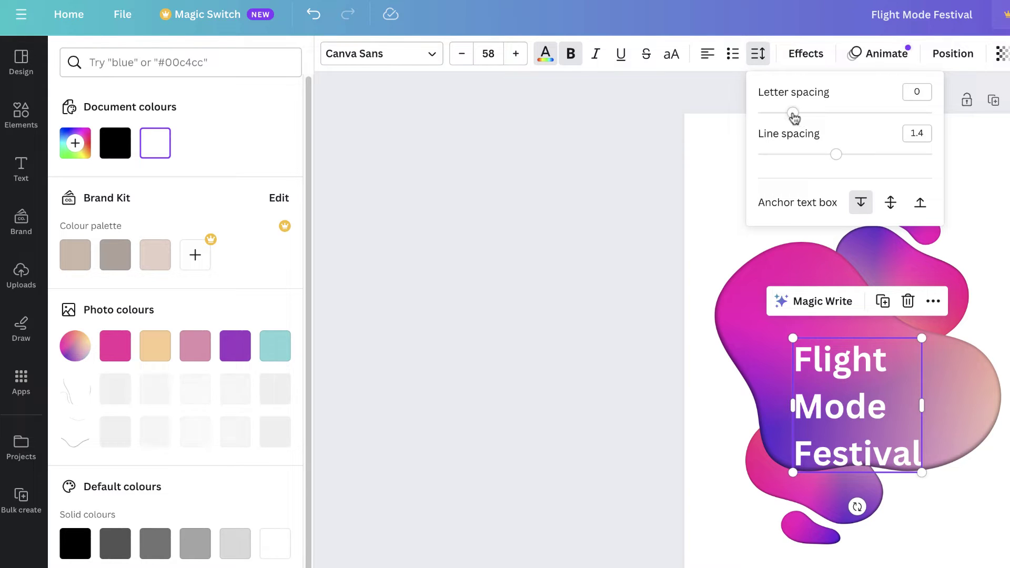
drag(793, 115, 799, 118)
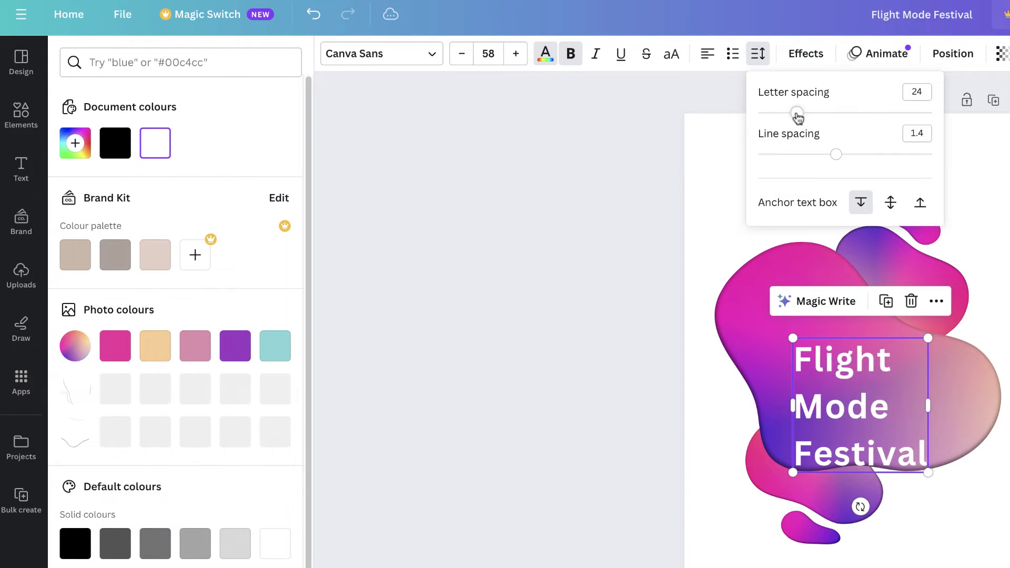
drag(836, 159, 814, 157)
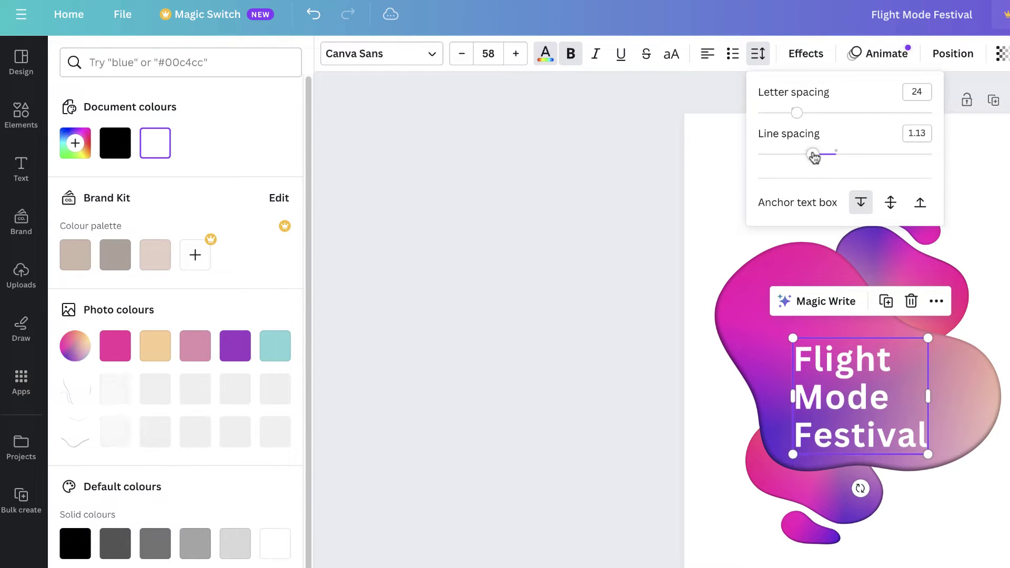
click(753, 61)
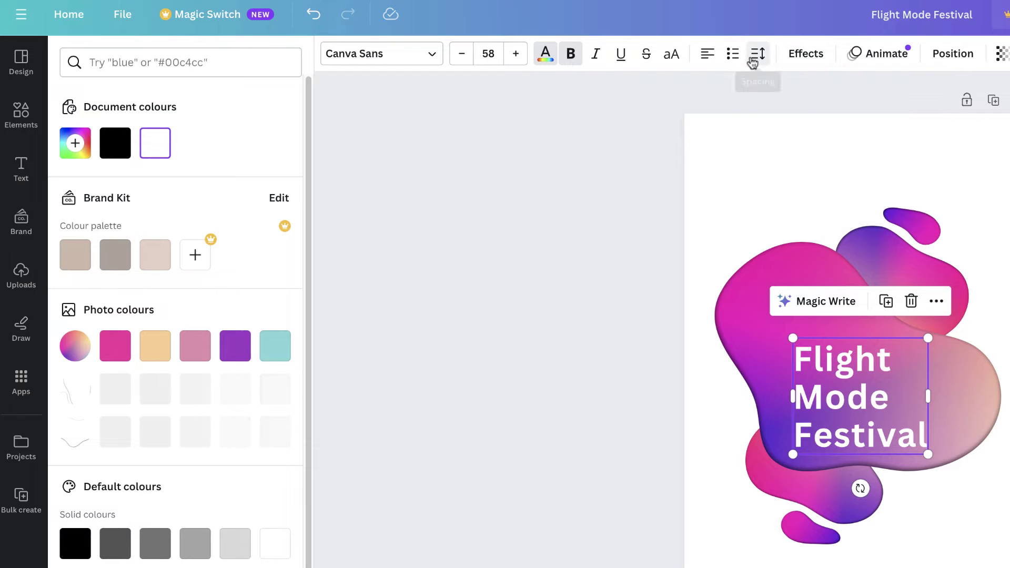
Increase the title's font size to 65 and shift the text slightly up and left over the large blob
click(514, 55)
click(514, 55)
click(514, 55)
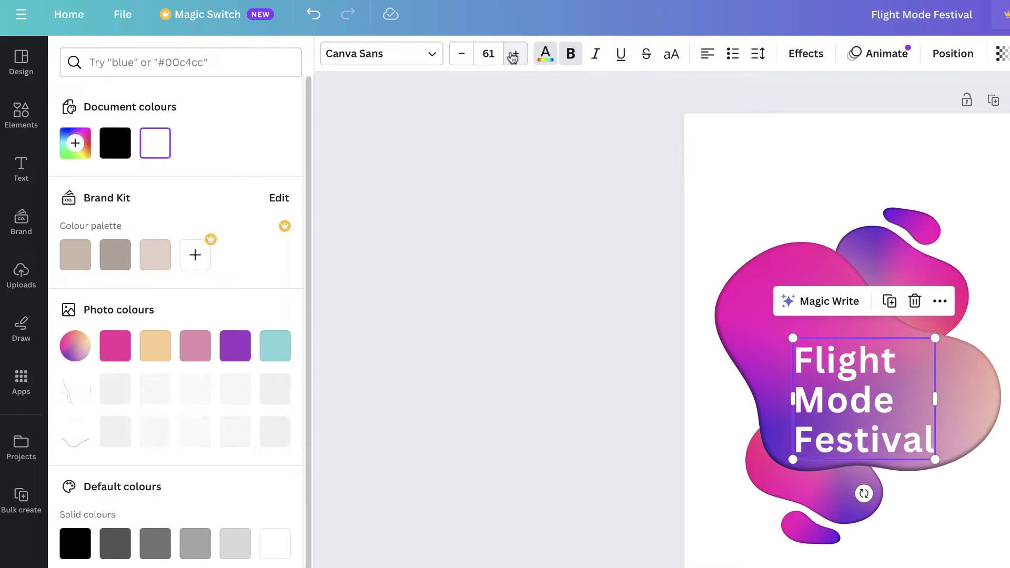
click(514, 54)
click(516, 55)
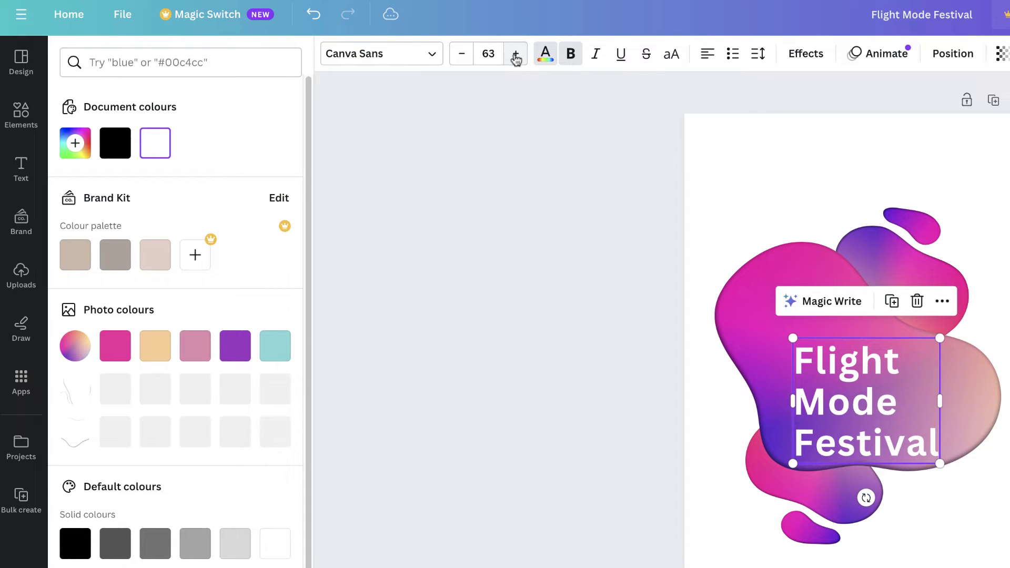
click(516, 55)
click(515, 54)
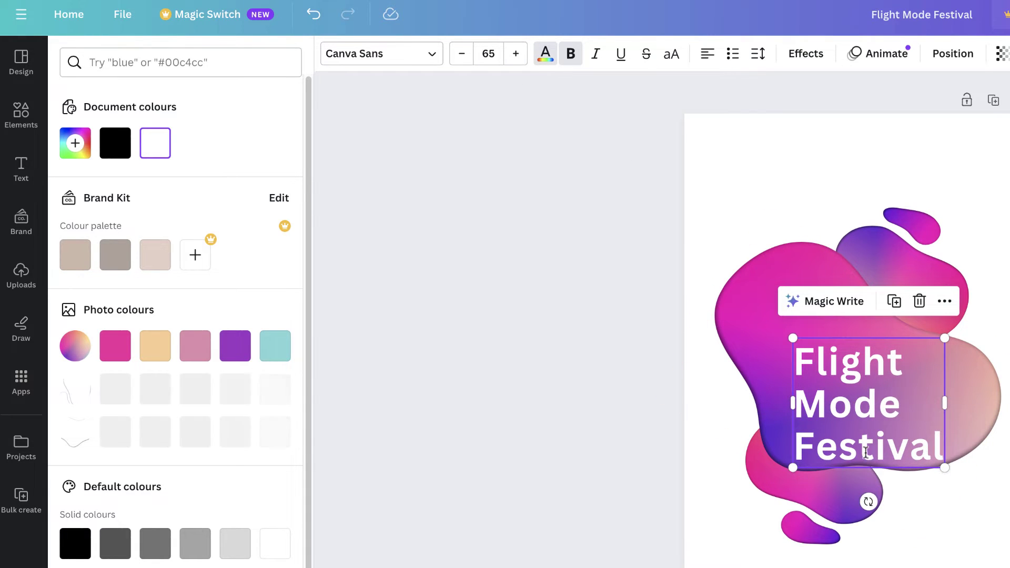
drag(860, 411, 843, 388)
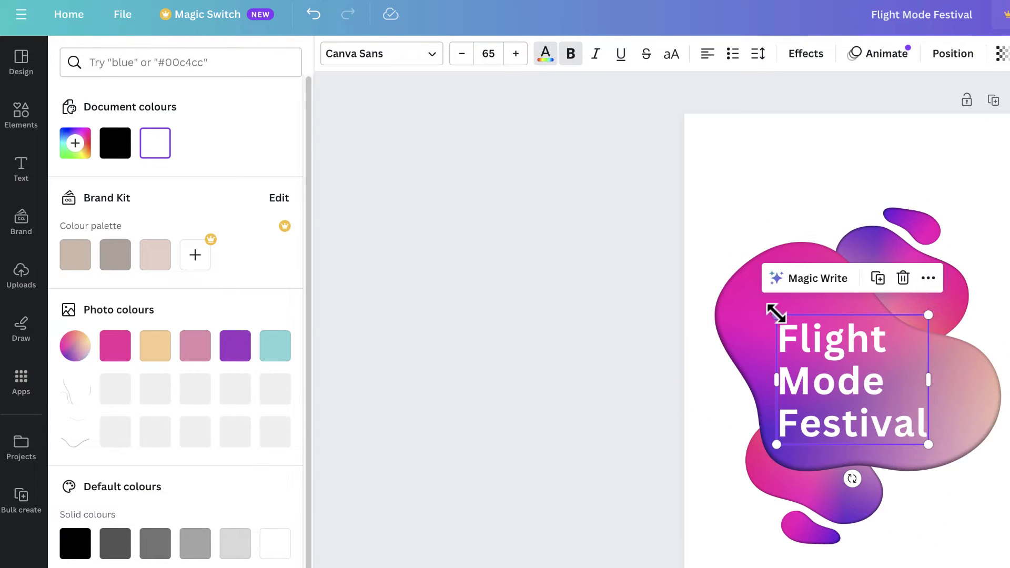
Add a square shape with a solid white border of weight 15 and no fill colour
click(20, 122)
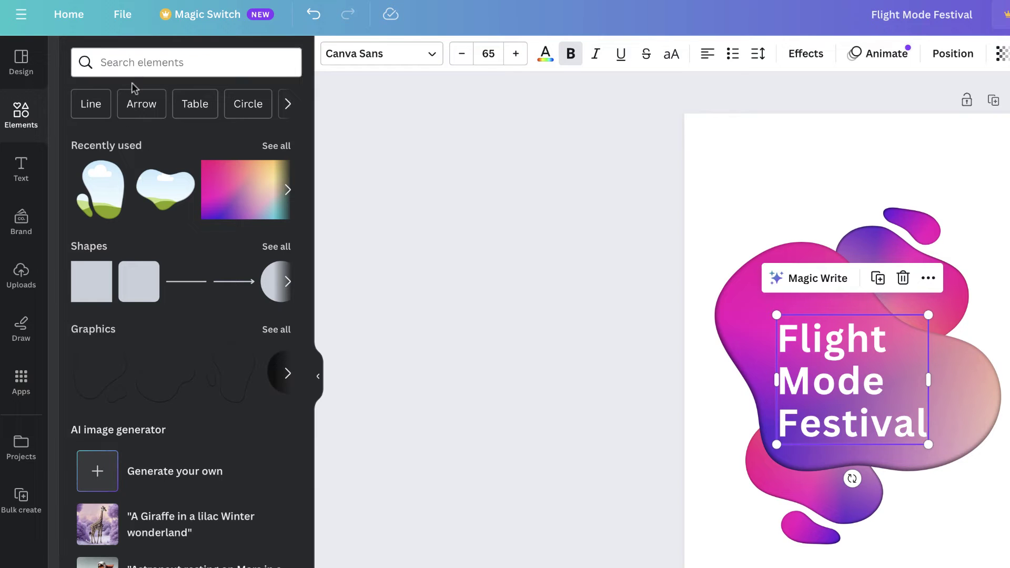
click(86, 289)
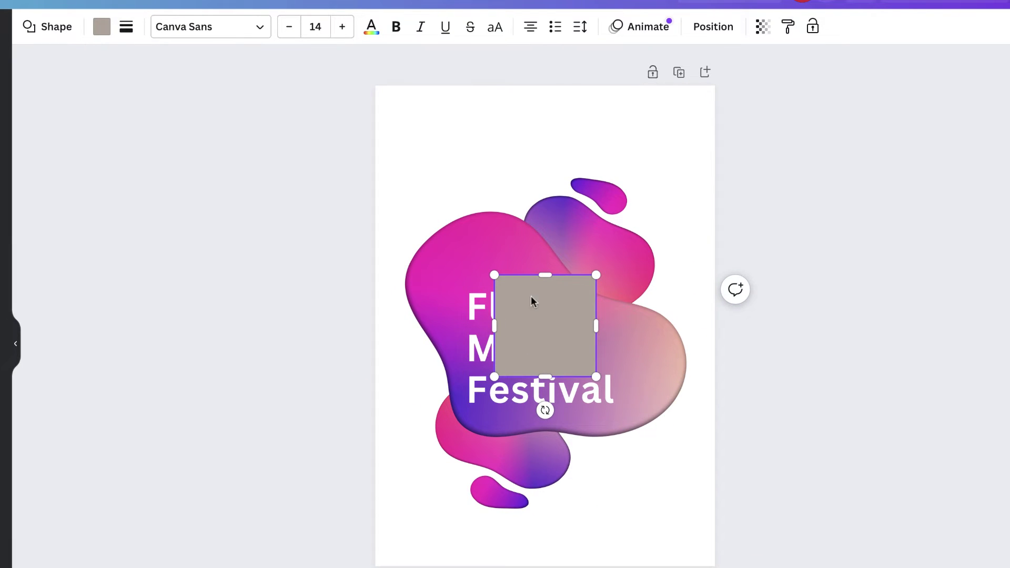
click(126, 29)
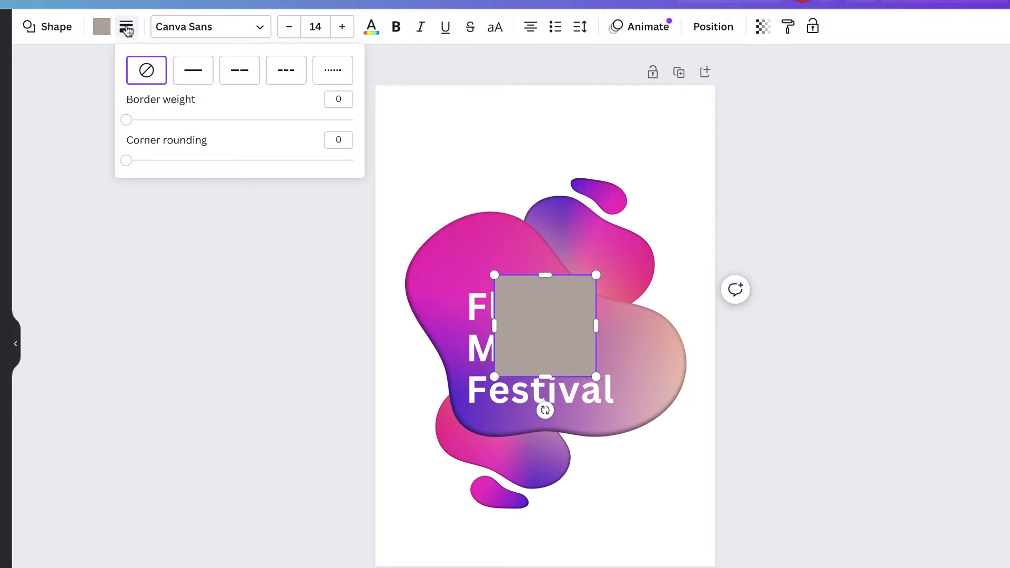
drag(128, 122, 160, 120)
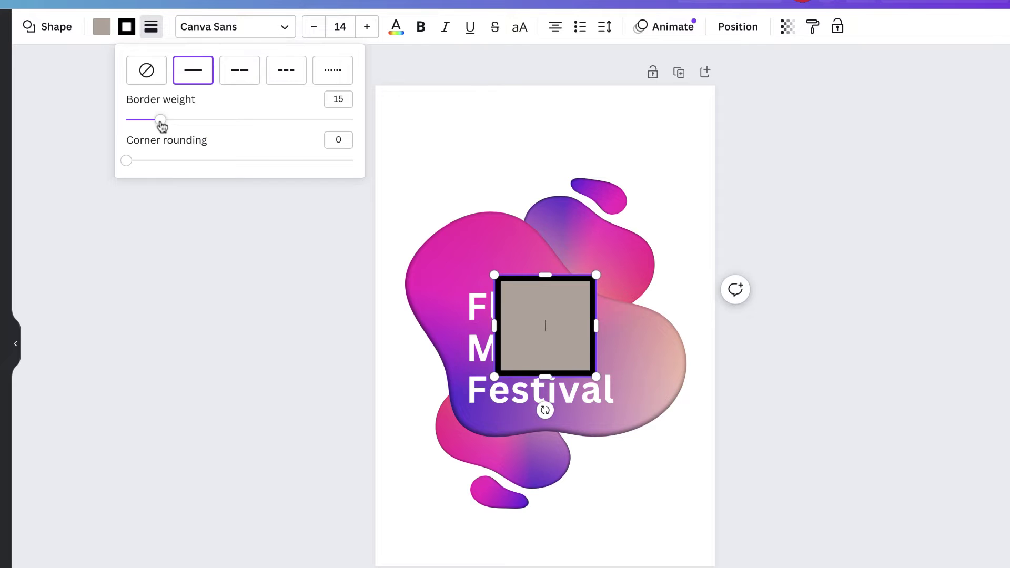
click(127, 30)
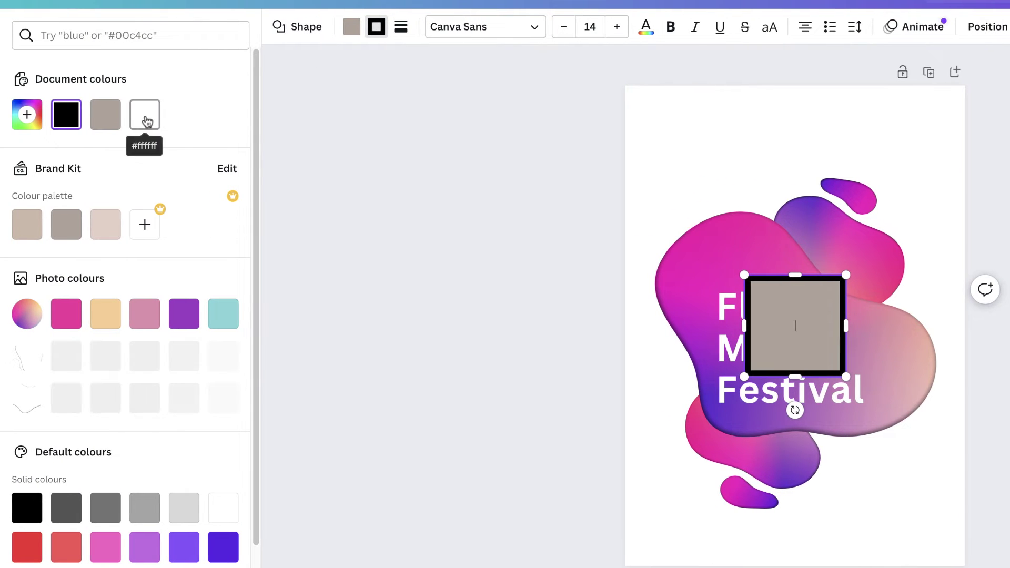
click(147, 122)
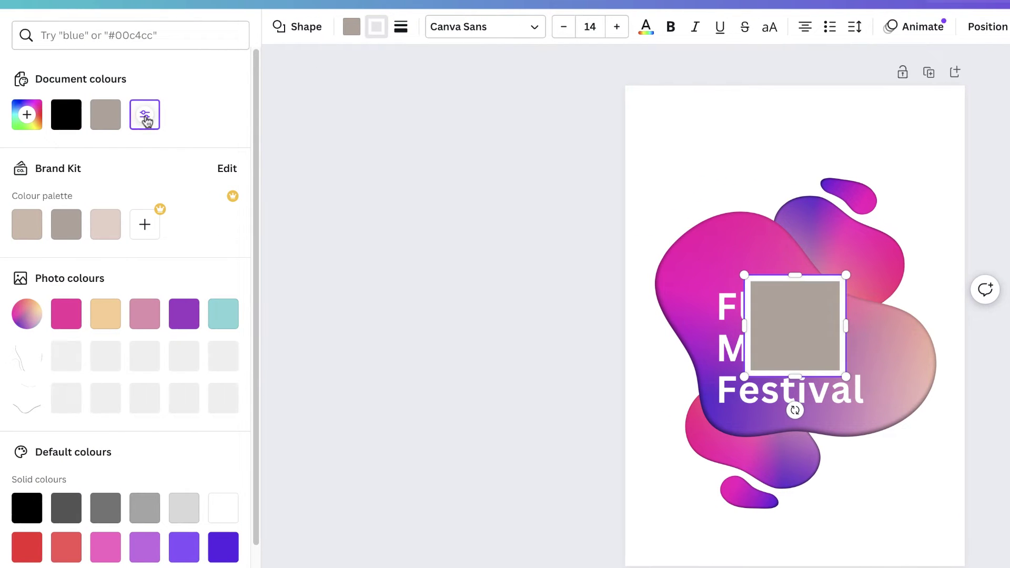
click(357, 33)
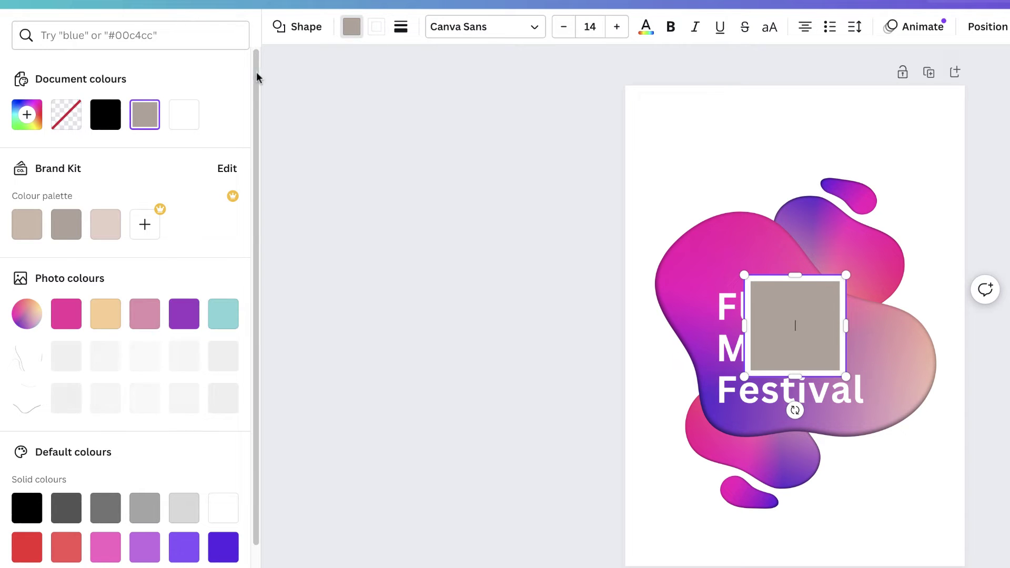
click(66, 121)
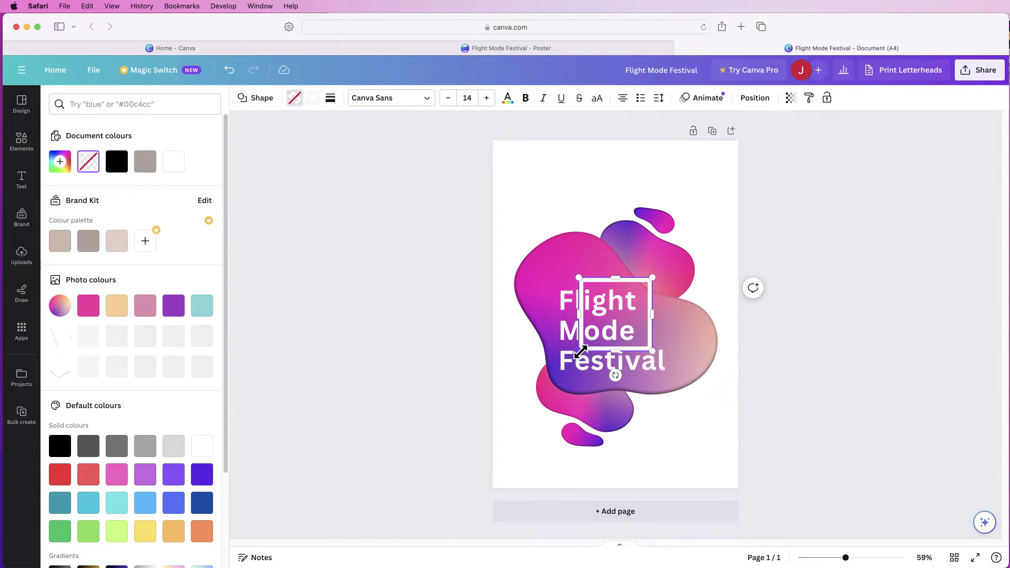
Enlarge the outlined square until it surrounds the whole title, and centre it on the page around the text
drag(580, 351, 549, 381)
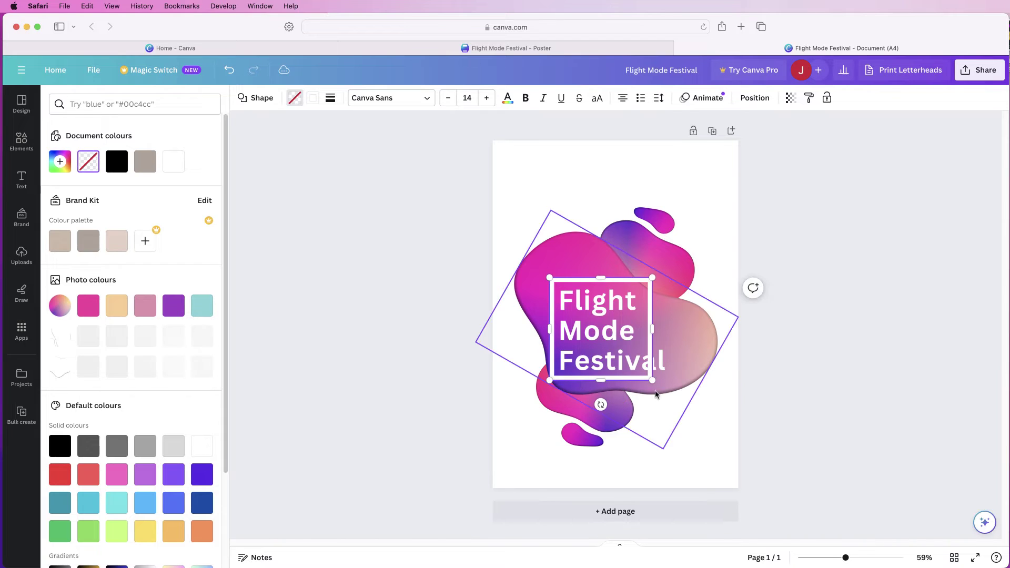
drag(653, 381, 679, 407)
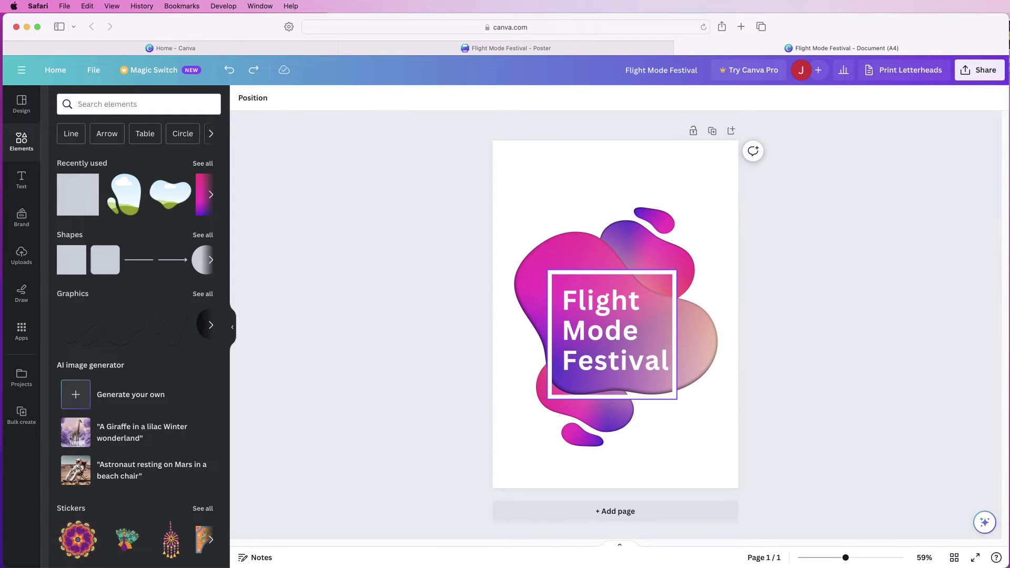
drag(674, 335, 679, 332)
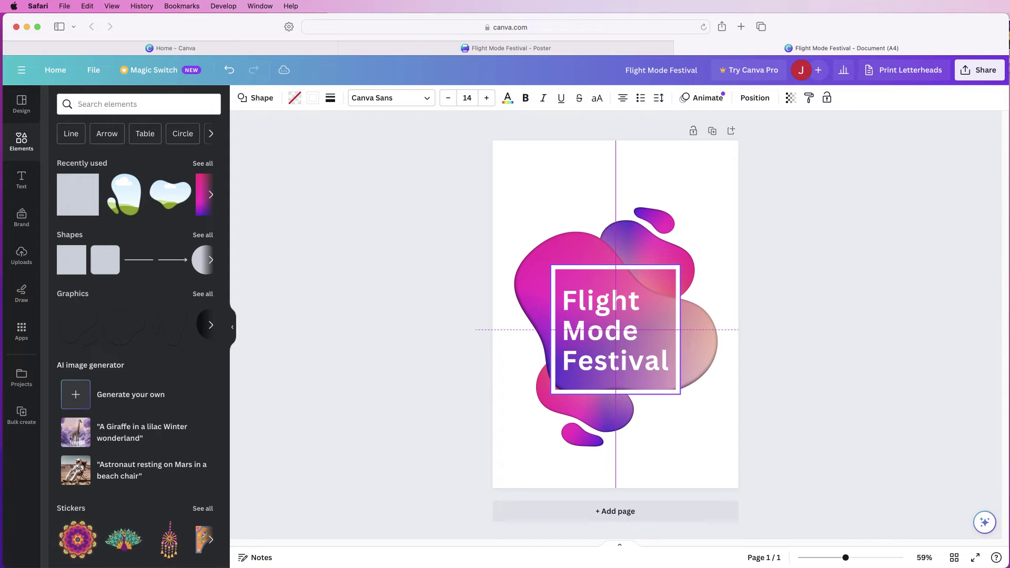
drag(680, 332, 680, 332)
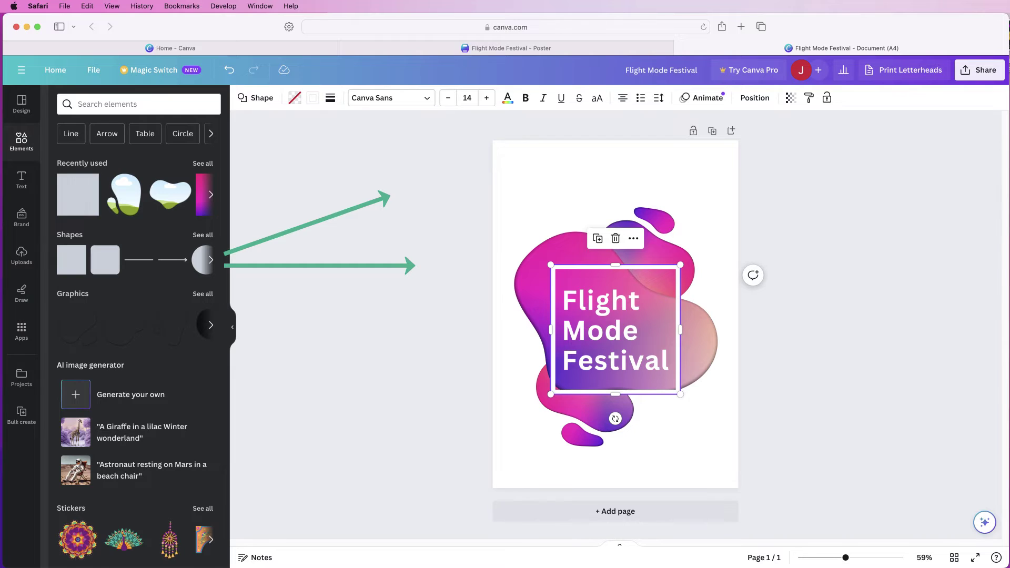
key(super+z)
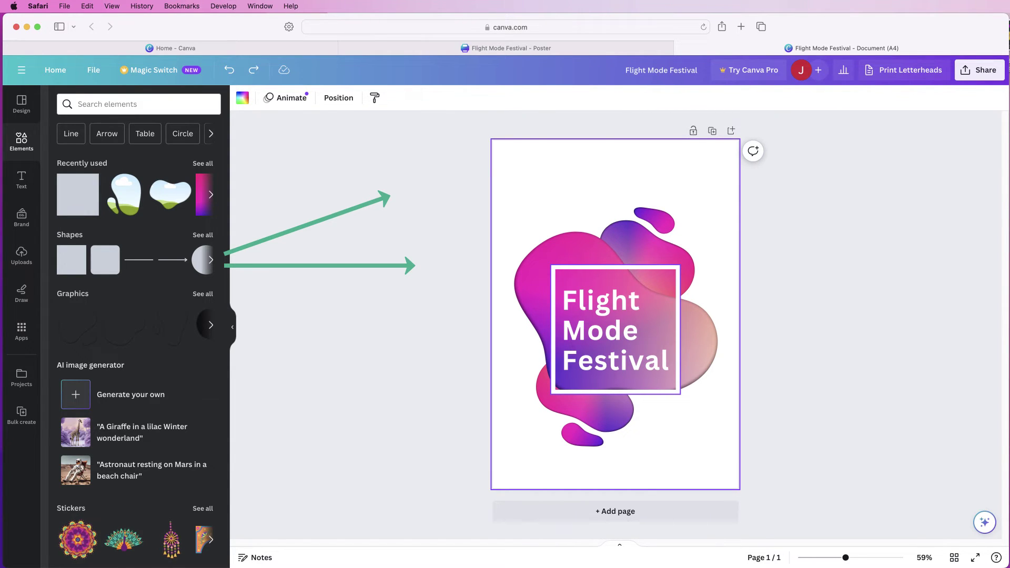
Group the white square frame with the Flight Mode Festival title
click(679, 330)
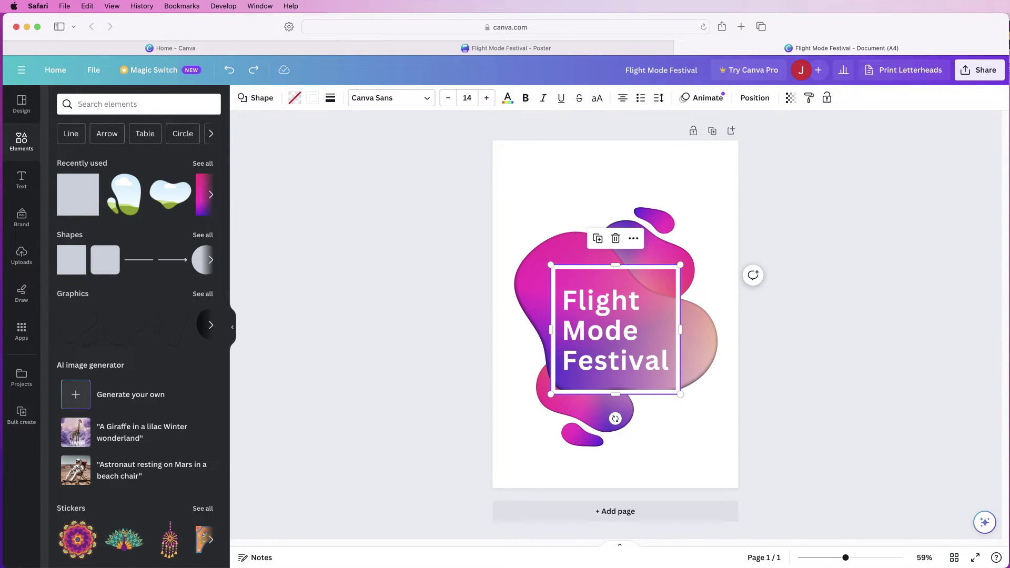
click(615, 330)
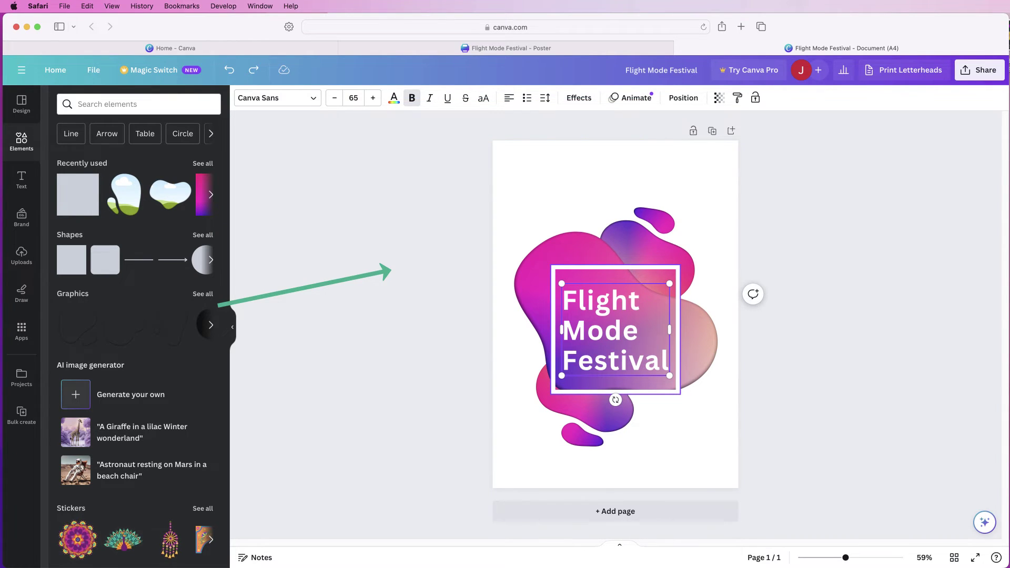
shift+click(678, 311)
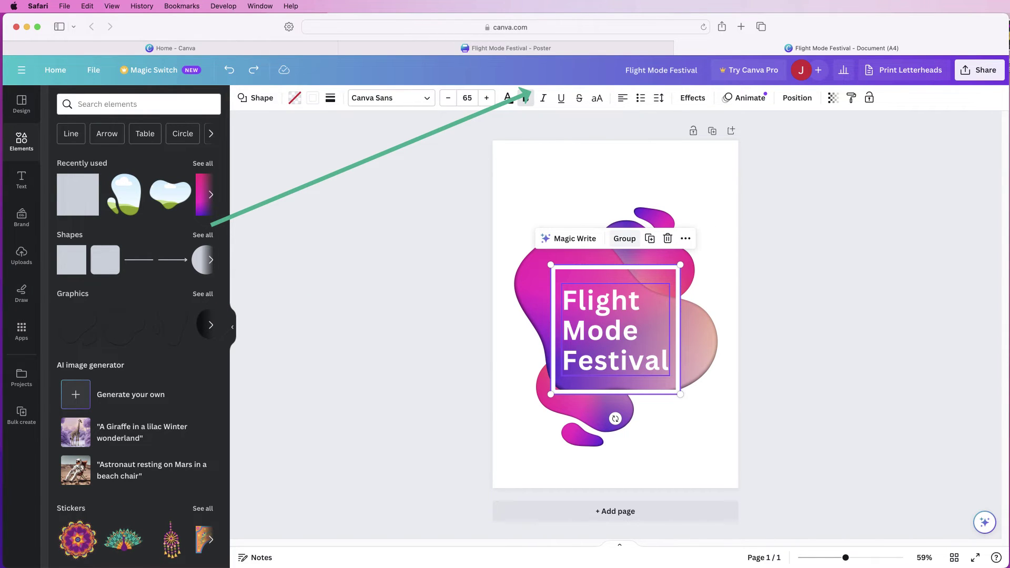
click(625, 239)
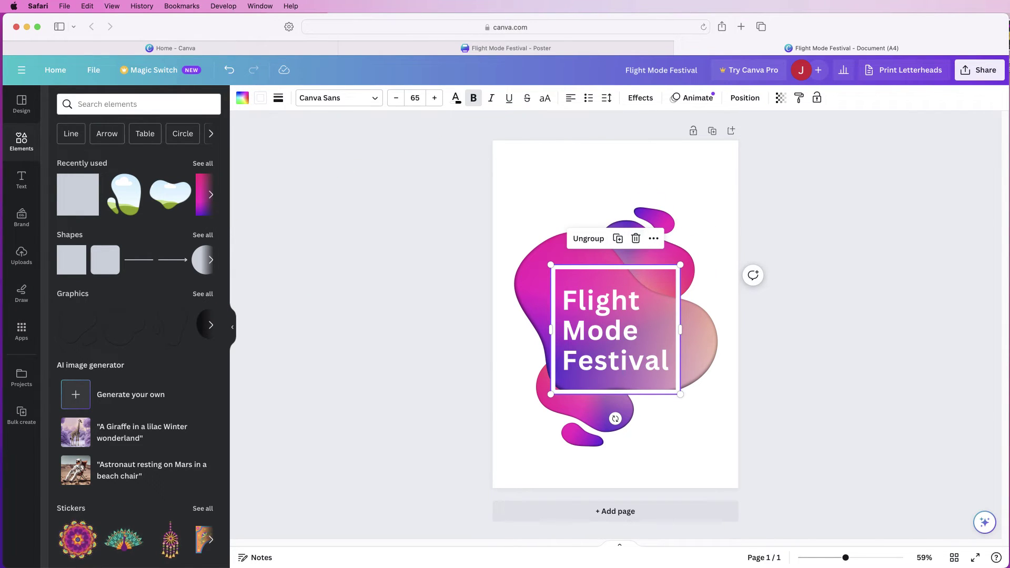
Move the framed title up and slightly right over the blobs, and nudge the lower two-part blob slightly left
mouse_move(616, 329)
mouse_down()
mouse_move(607, 284)
mouse_move(618, 329)
mouse_move(616, 319)
mouse_up()
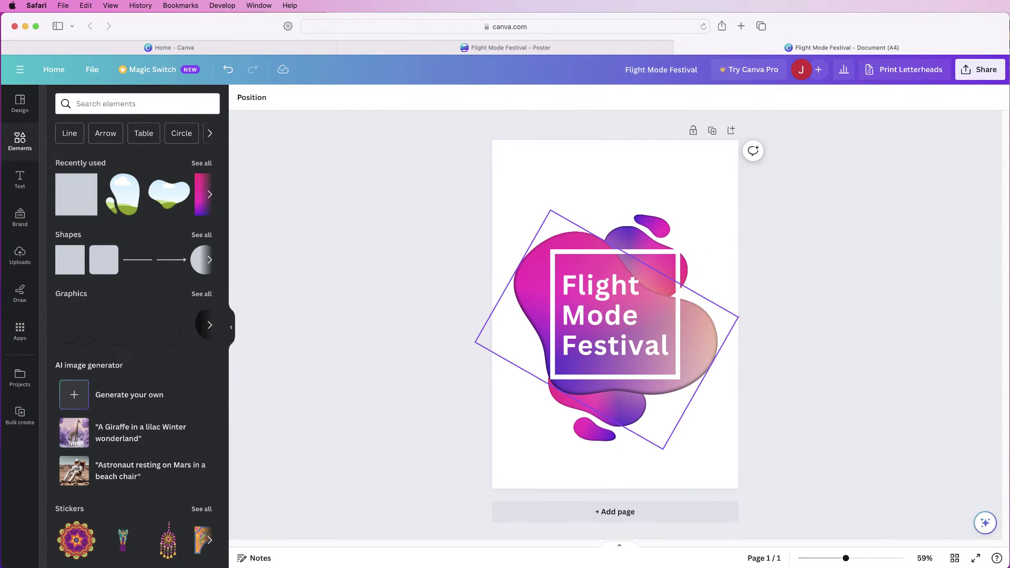
drag(532, 315, 531, 315)
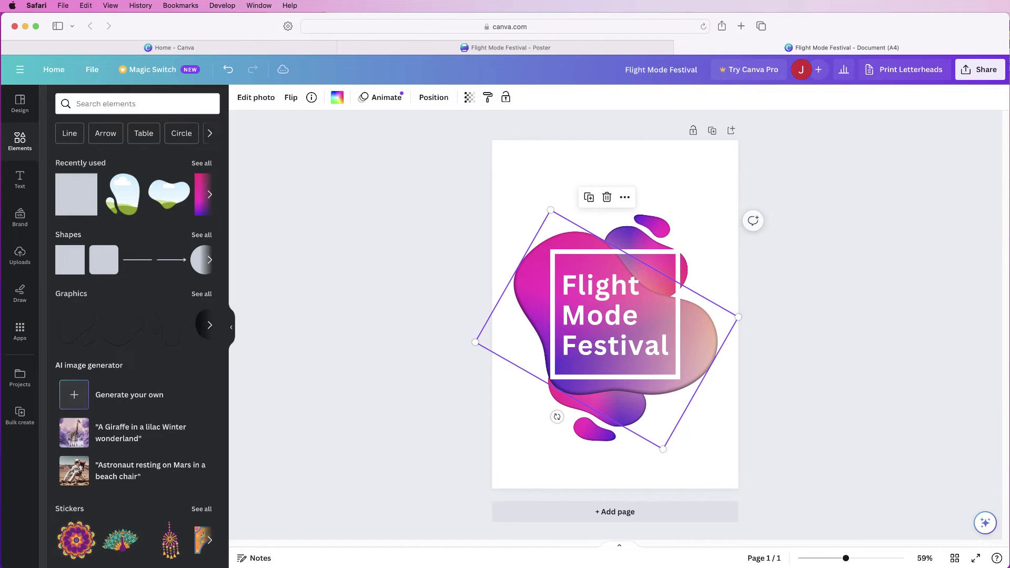
drag(610, 413, 602, 413)
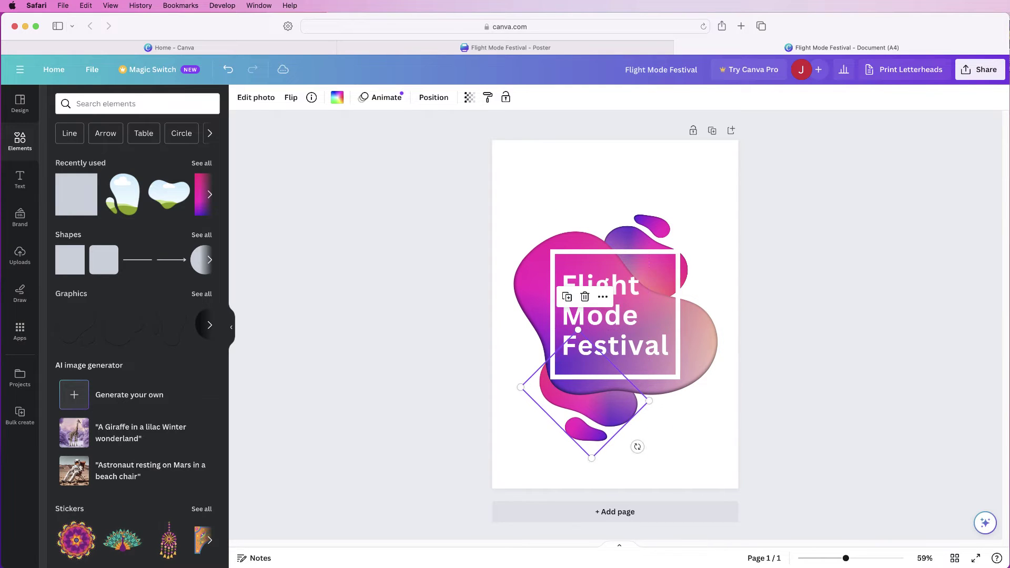
drag(615, 314, 619, 314)
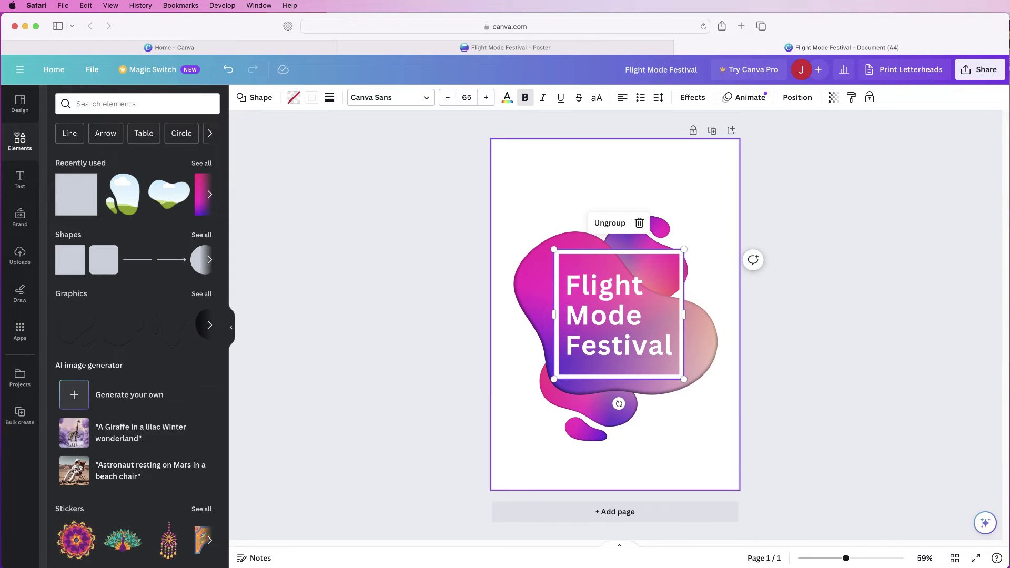
Group all the blobs and the framed title into a single artwork
drag(553, 191, 658, 436)
click(580, 174)
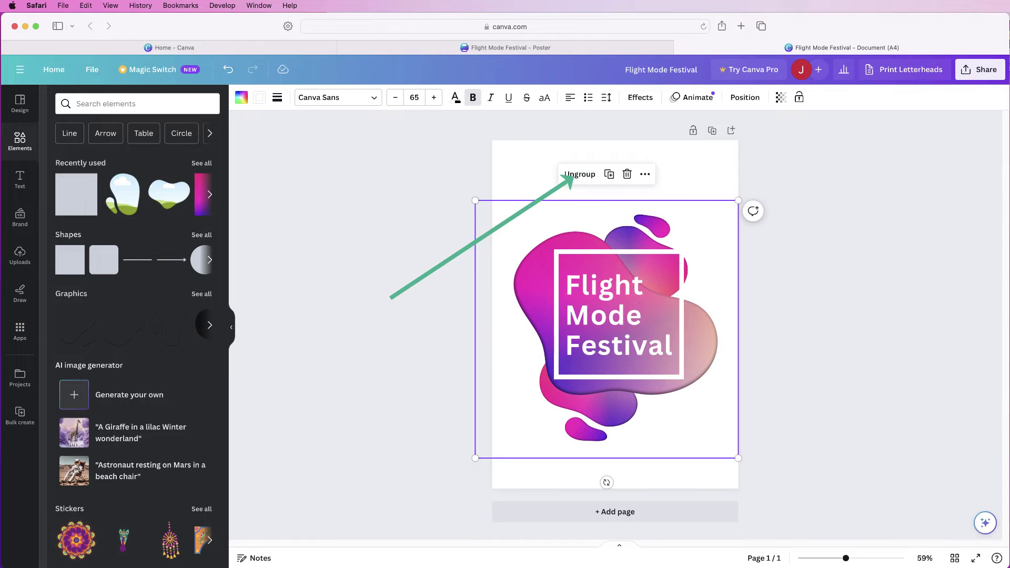
Move the grouped blobs and title artwork up on the page, leaving space beneath it
drag(605, 316, 590, 291)
mouse_move(563, 196)
mouse_down()
mouse_move(586, 185)
mouse_move(579, 197)
mouse_up()
key(Escape)
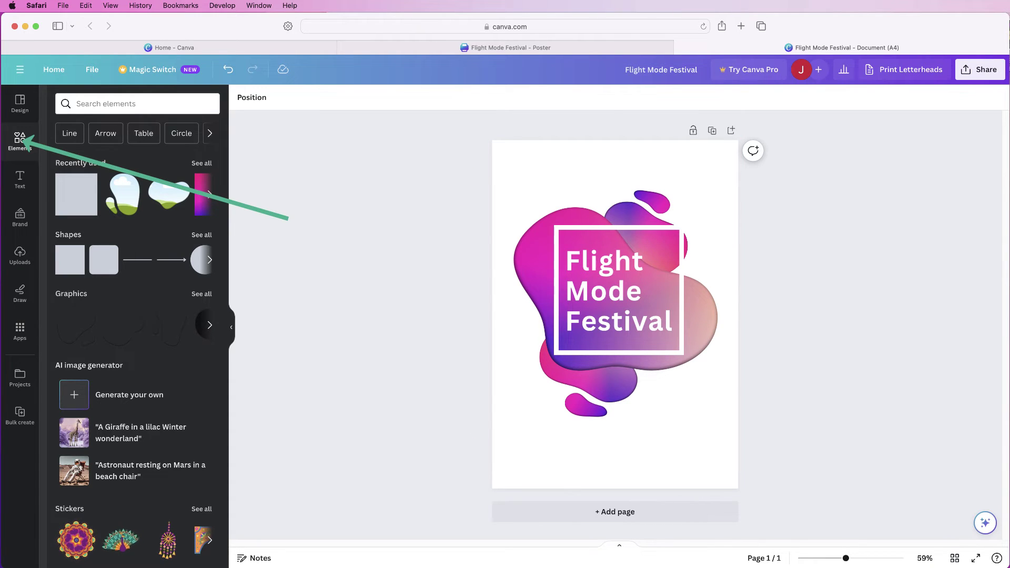
Add a square shape and stretch it from corner to corner to cover the whole page
click(70, 259)
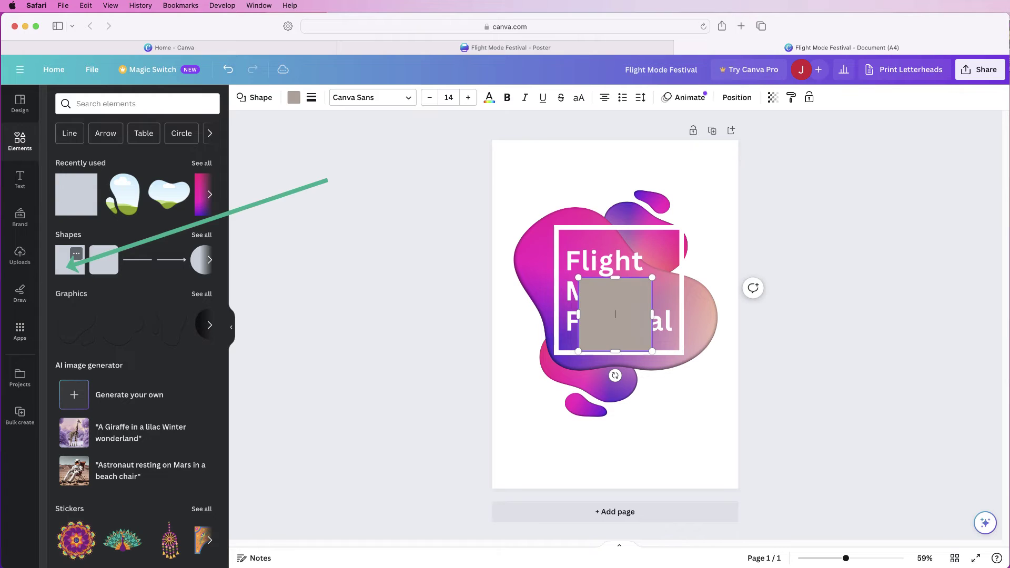
drag(574, 273, 492, 141)
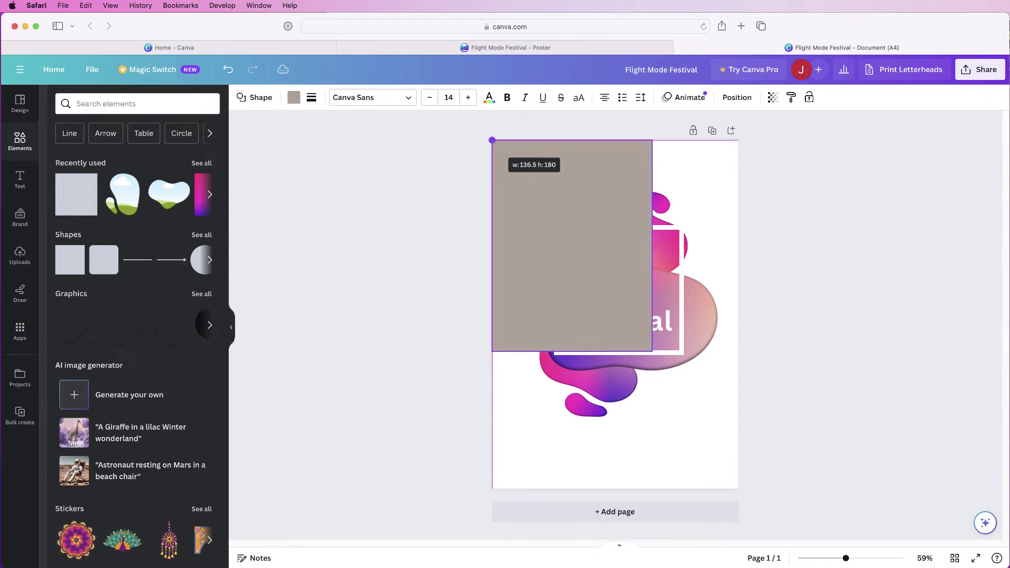
drag(652, 350, 741, 488)
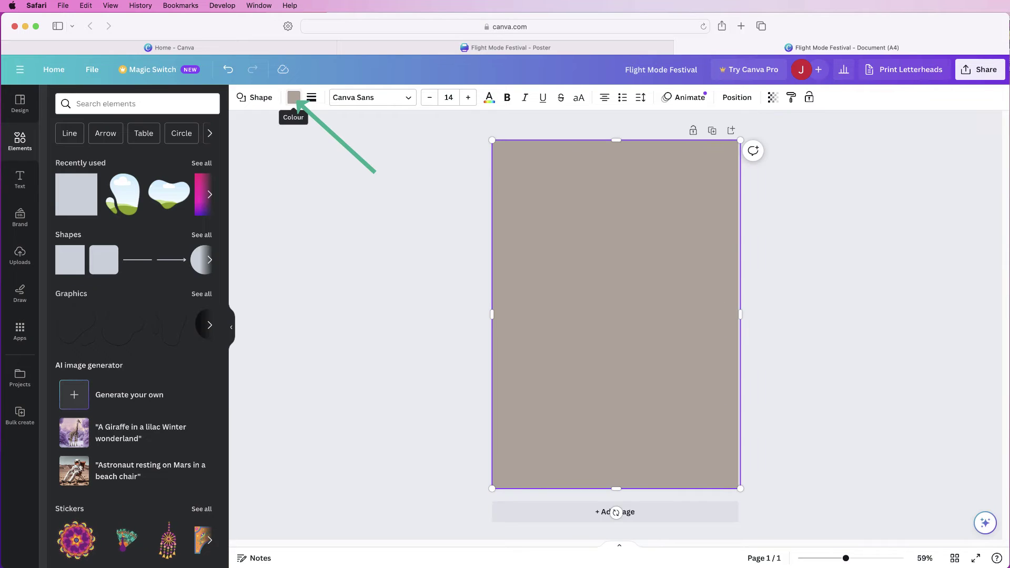
Fill the page-sized rectangle with Dark Gray #545454 and send it to the back behind the artwork
click(293, 97)
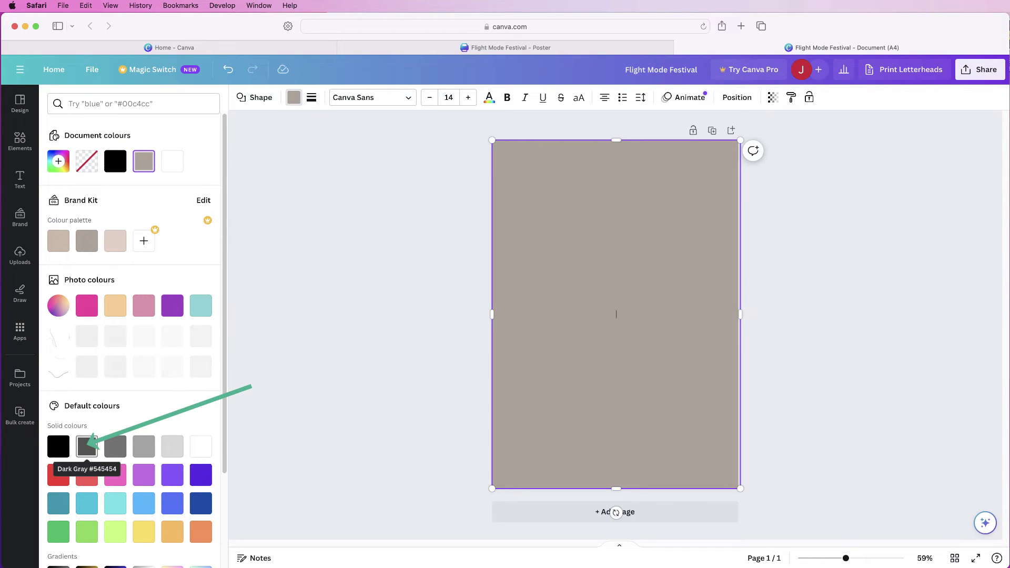
click(87, 446)
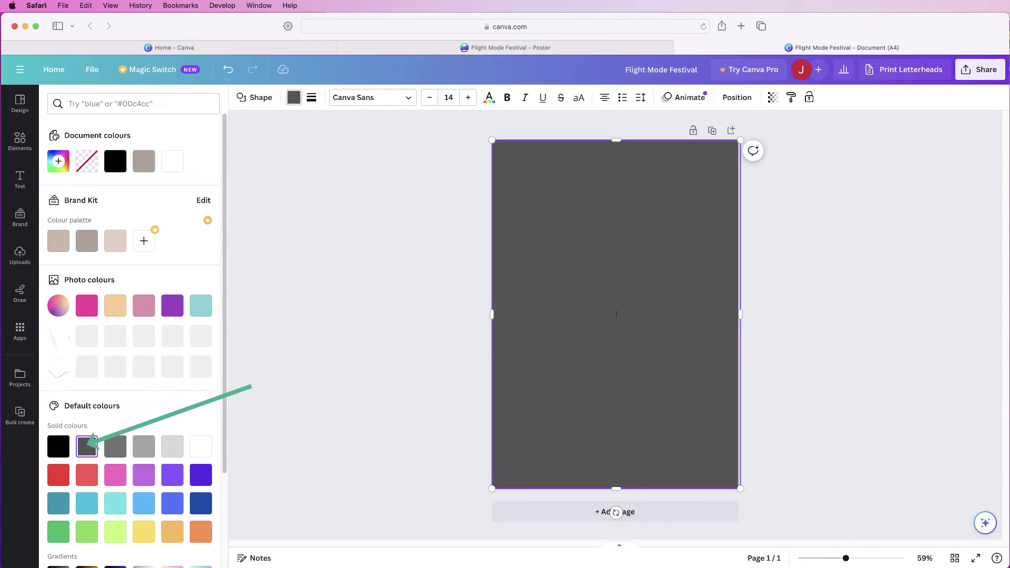
click(740, 102)
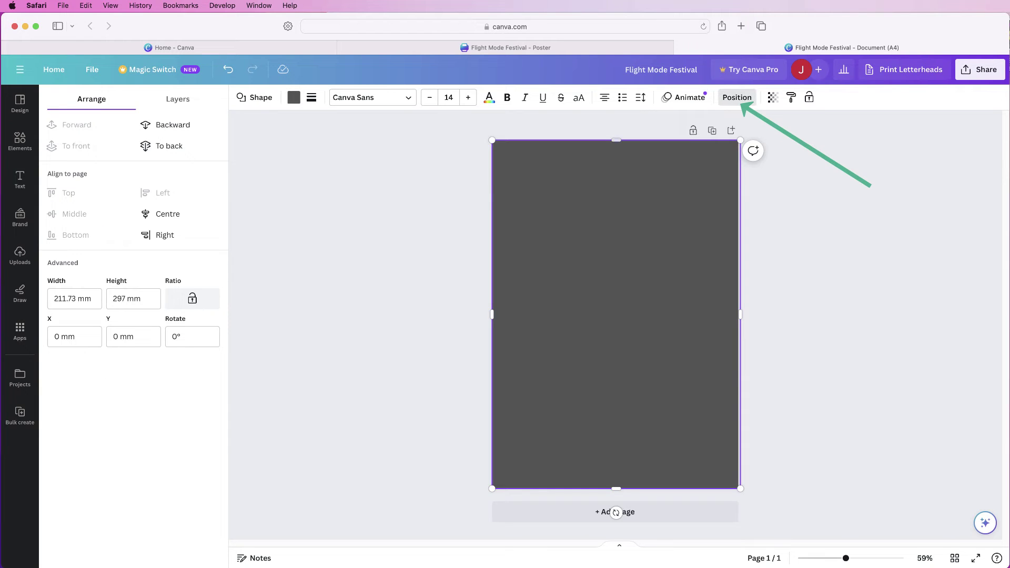
click(169, 147)
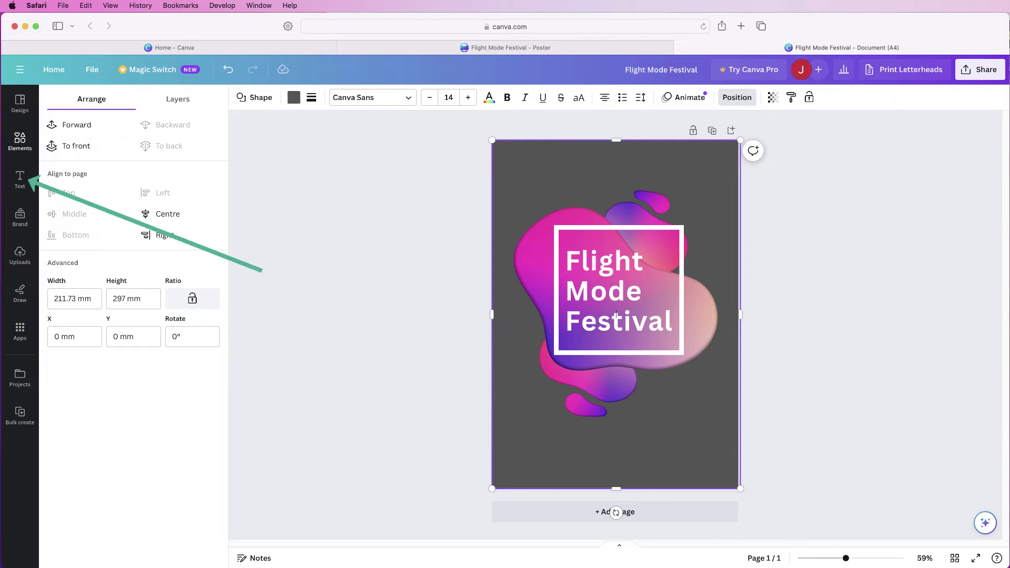
Add a body text box and move it below the blobs near the foot of the page
click(20, 180)
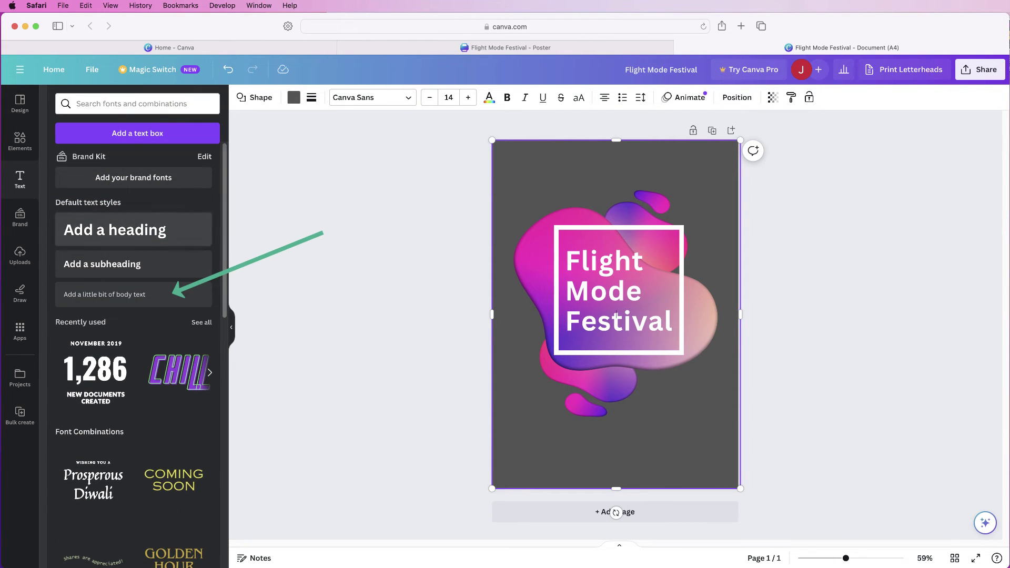
click(106, 295)
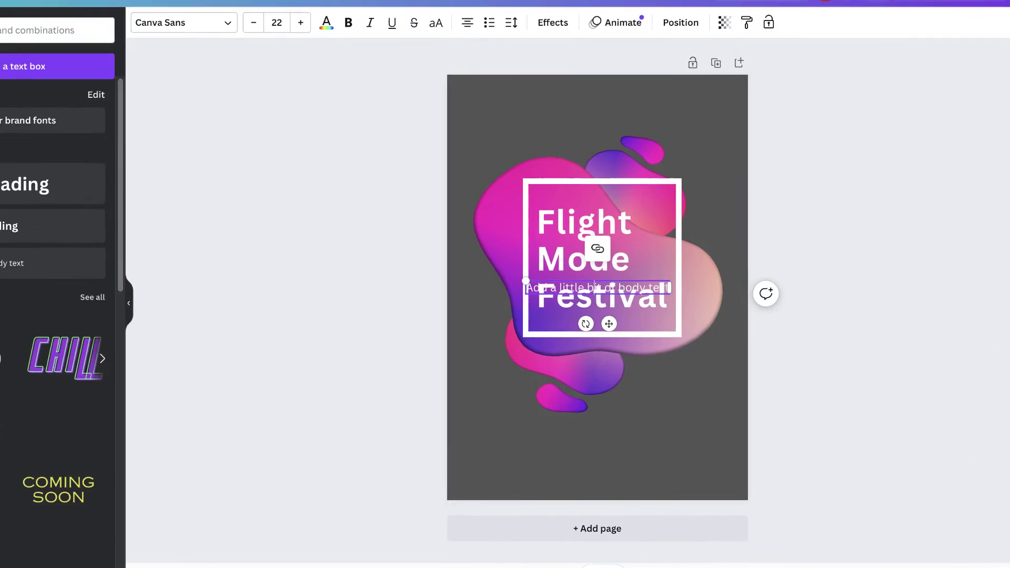
drag(594, 287, 669, 288)
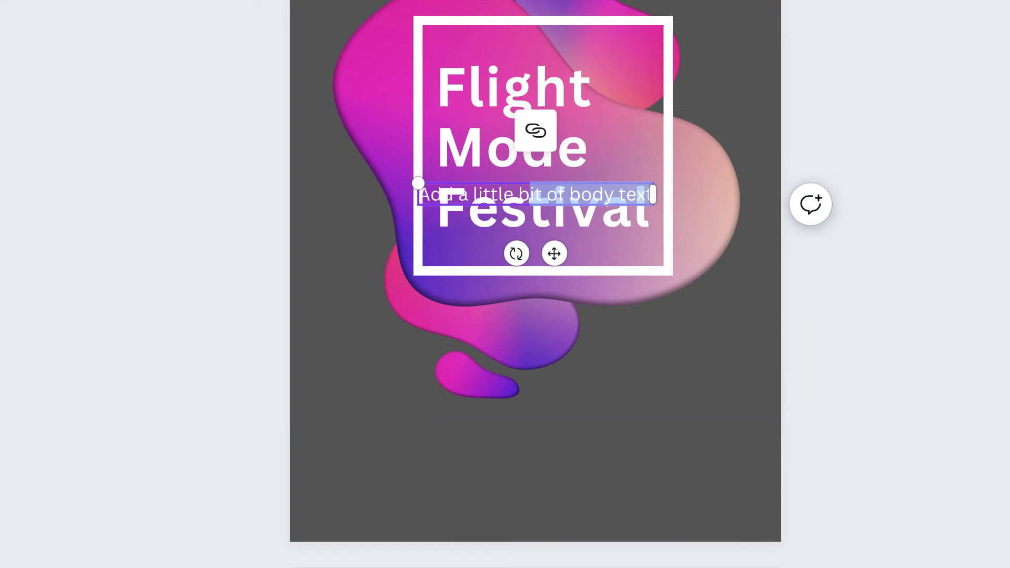
drag(555, 254, 553, 503)
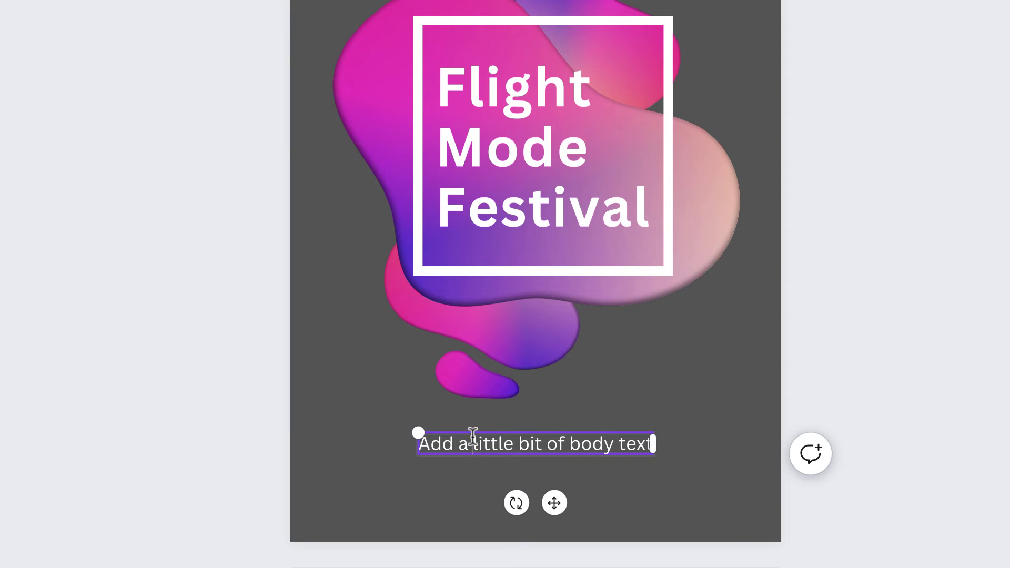
Replace the placeholder body text with the copied paragraph beginning "Video provides a powerful way to help you prove your point."
triple_click(474, 437)
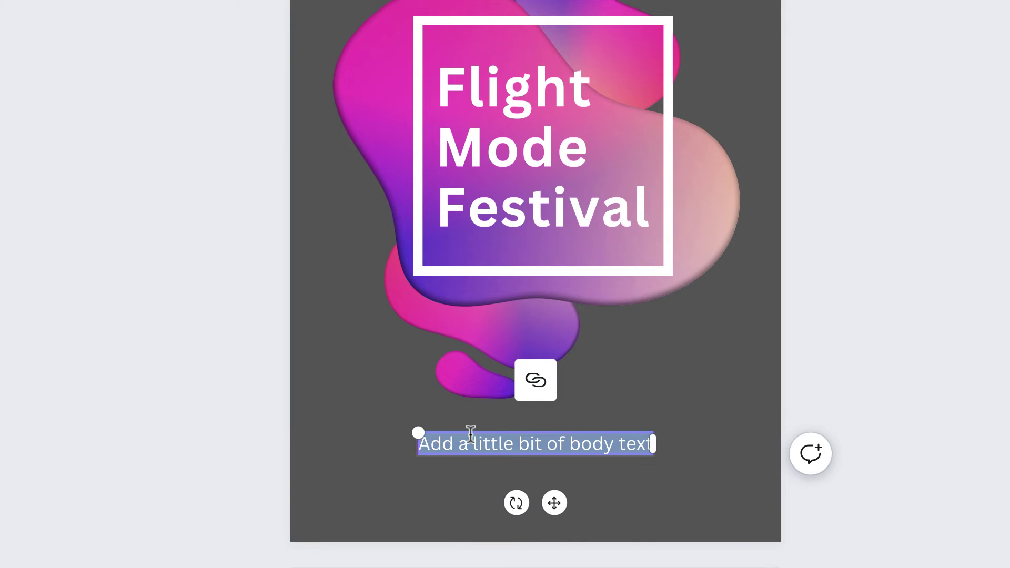
key(ctrl+v)
drag(704, 495, 755, 494)
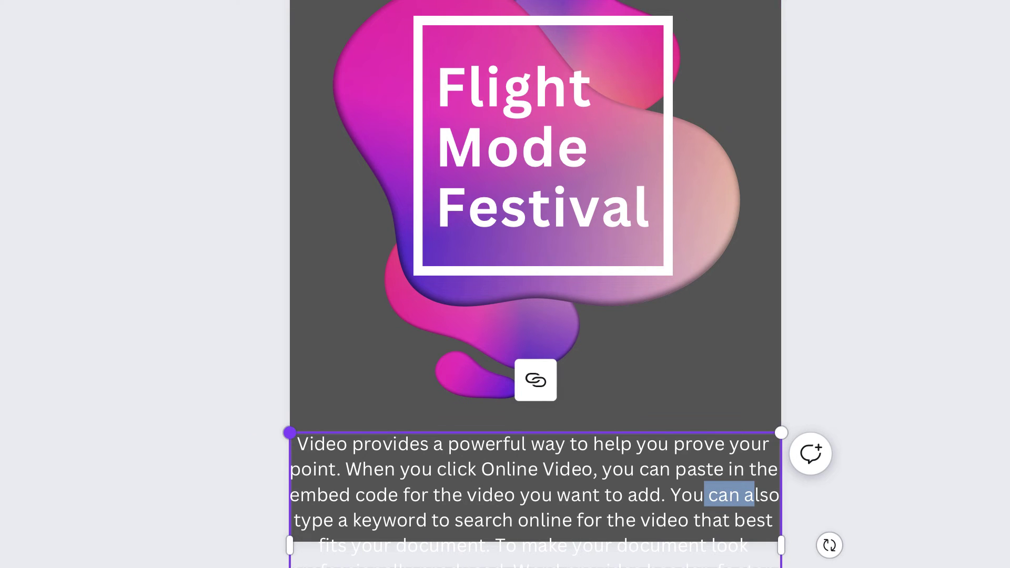
Scale the paragraph down and fit its box across the lower page at about 171 mm wide
drag(290, 433, 779, 566)
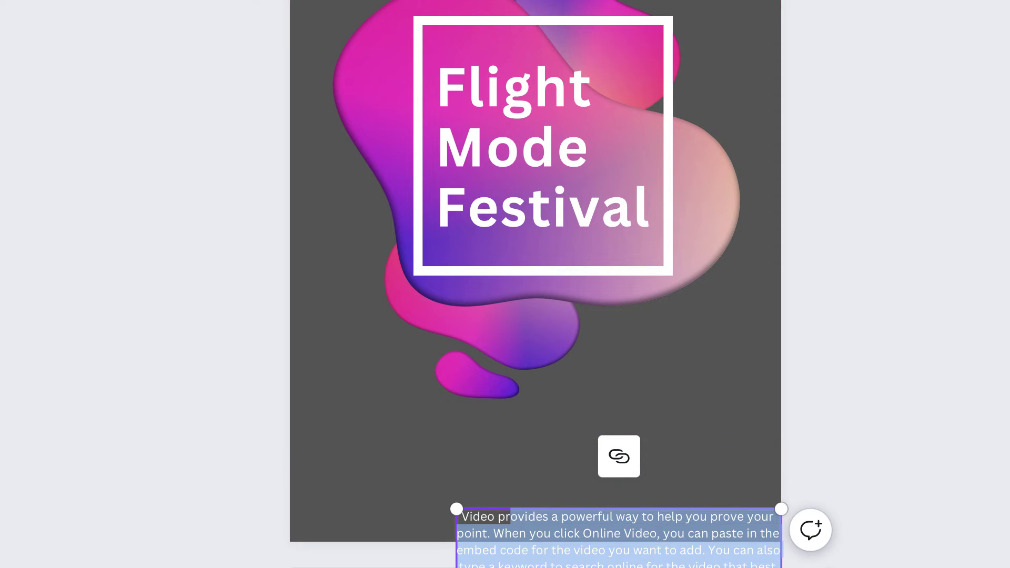
click(509, 517)
drag(510, 517, 470, 388)
drag(418, 453, 339, 453)
drag(744, 380, 740, 382)
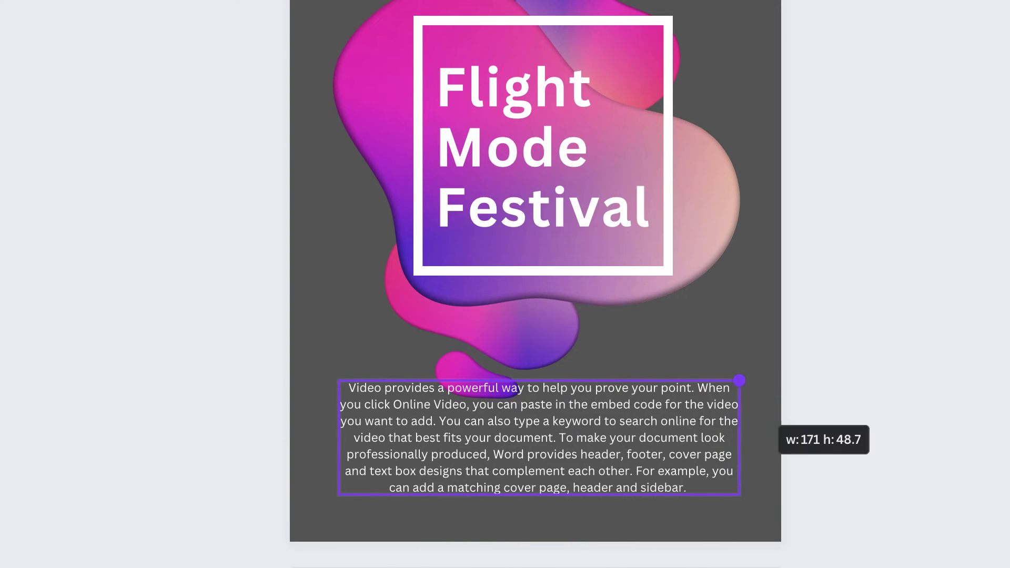
Shrink the paragraph to font size 8.8, widen its box to about 167 mm, and move it below the lowest blob
drag(739, 494, 583, 450)
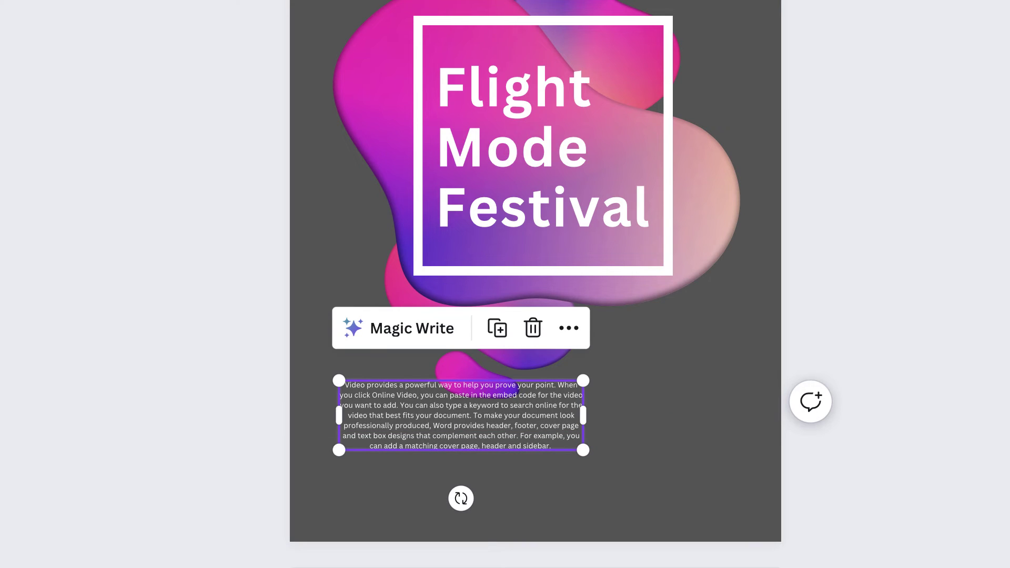
drag(461, 415, 512, 416)
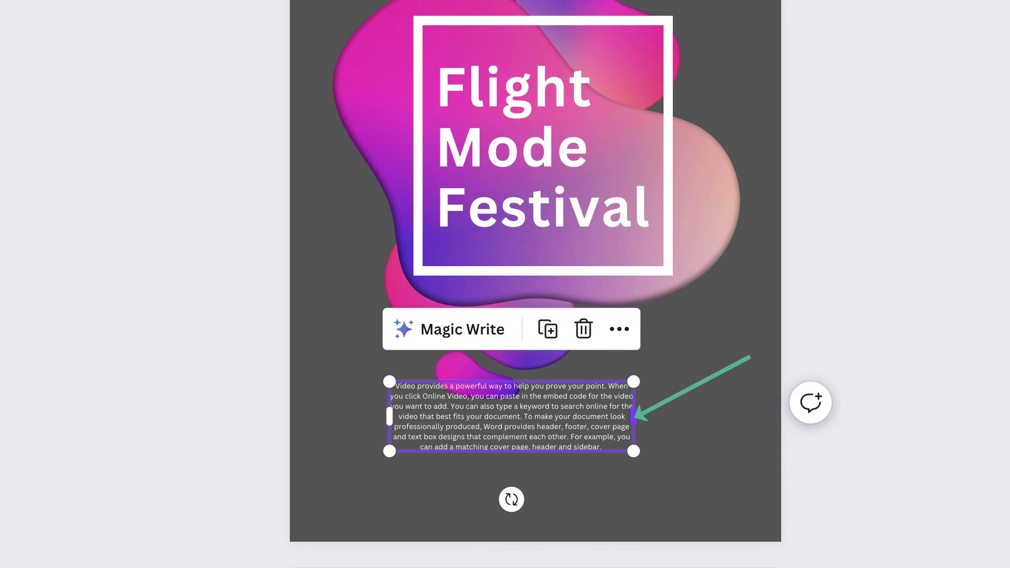
click(624, 417)
drag(413, 452, 311, 452)
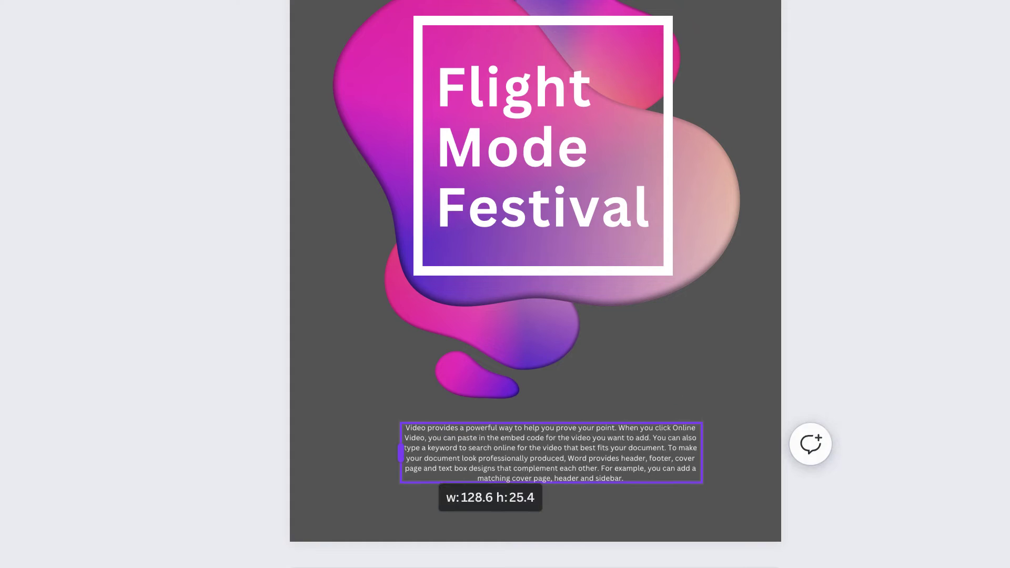
drag(506, 447, 534, 468)
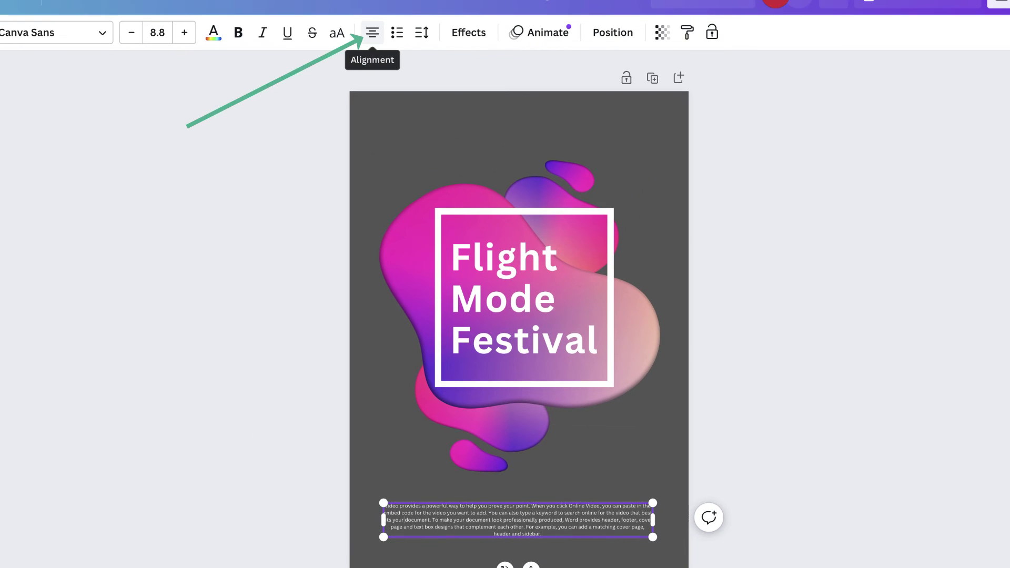
Left-align the paragraph's text and centre its box horizontally on the page
click(372, 33)
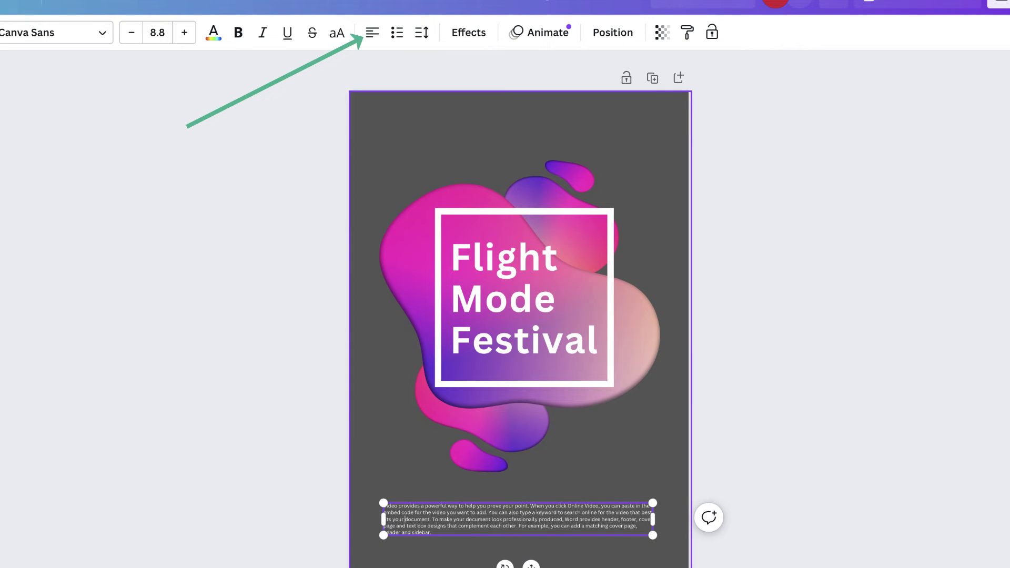
click(518, 486)
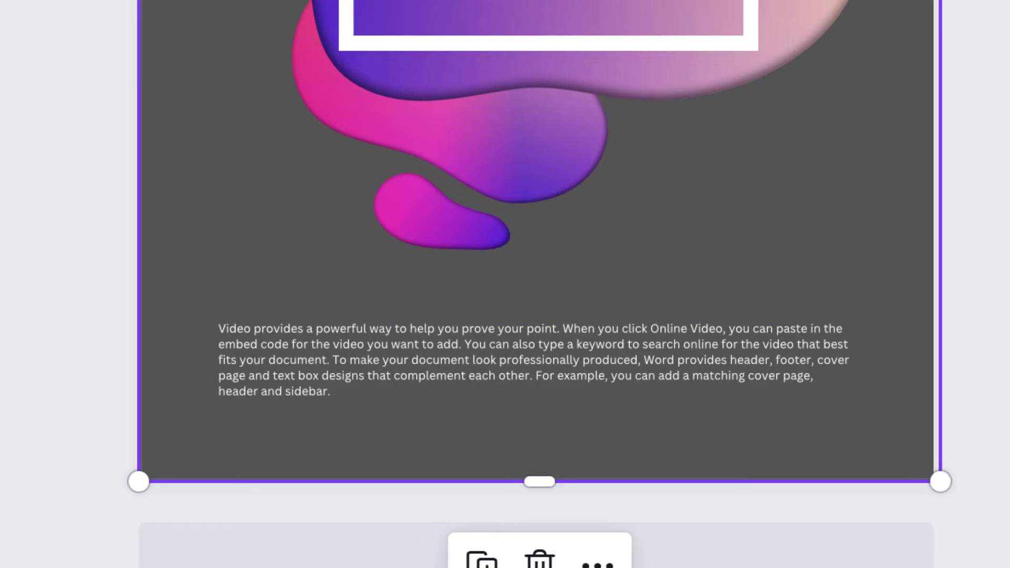
click(534, 359)
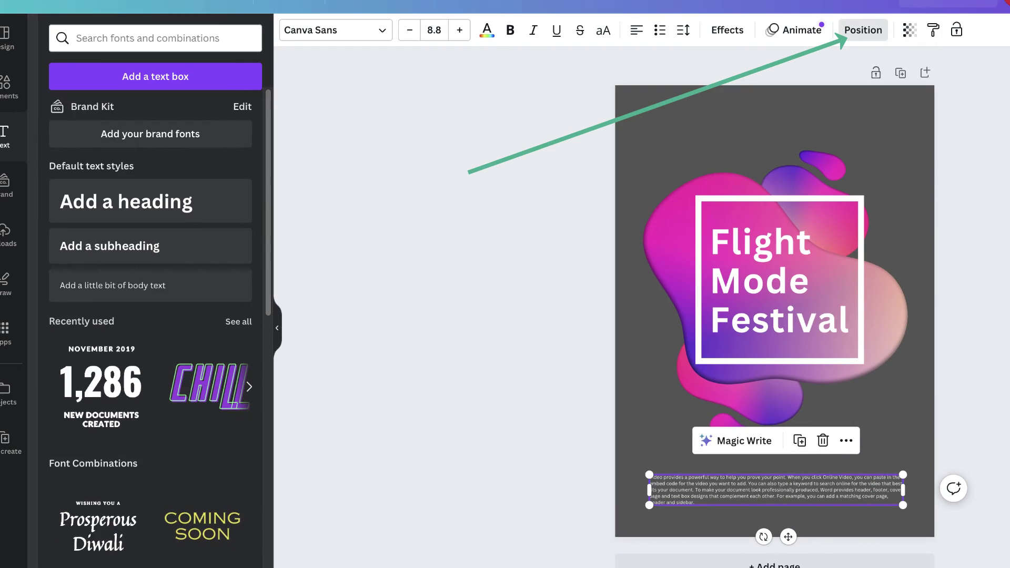
click(862, 30)
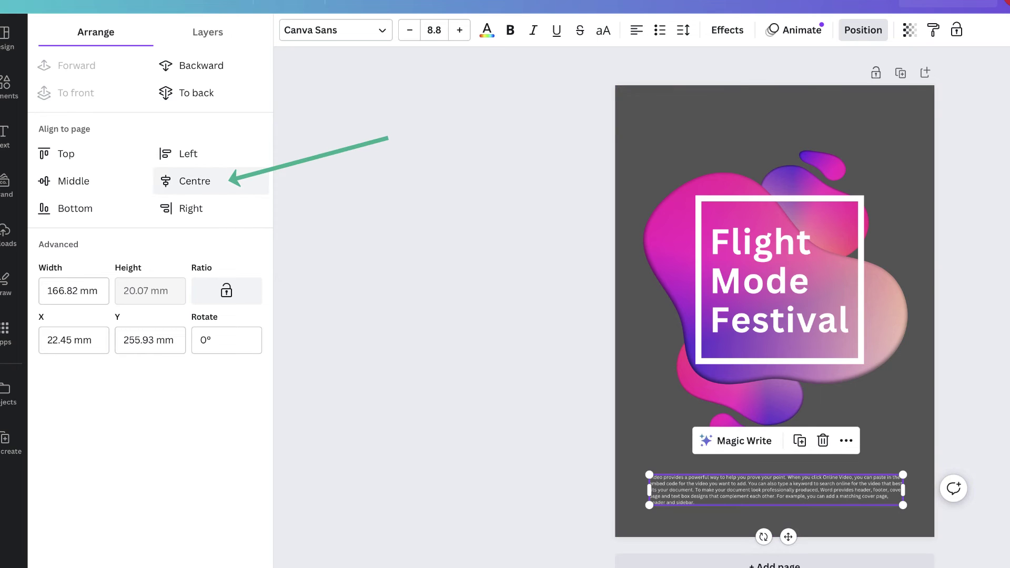
click(193, 184)
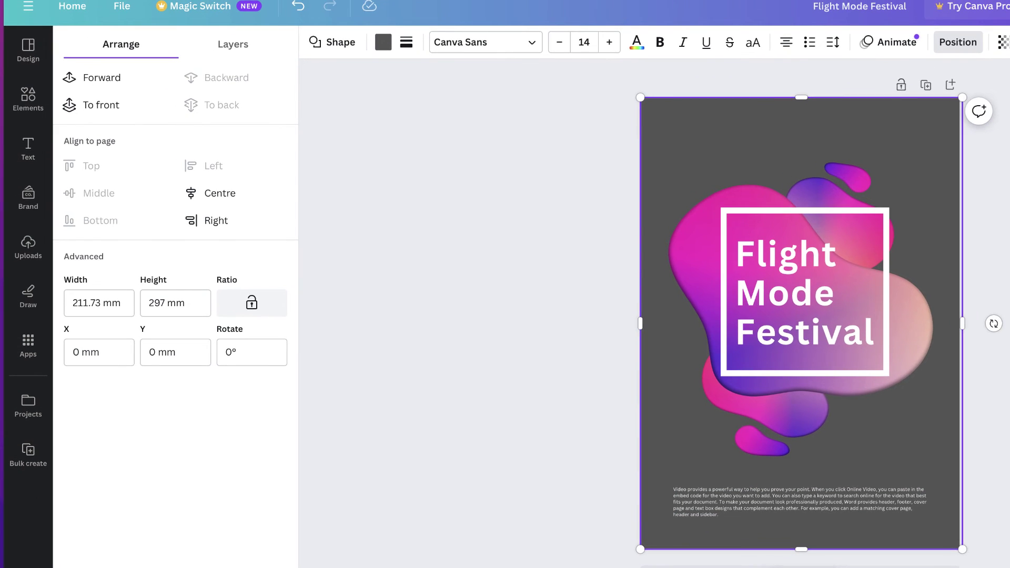
Search the elements for "dots" and insert the square grid of dots from the graphics
click(28, 97)
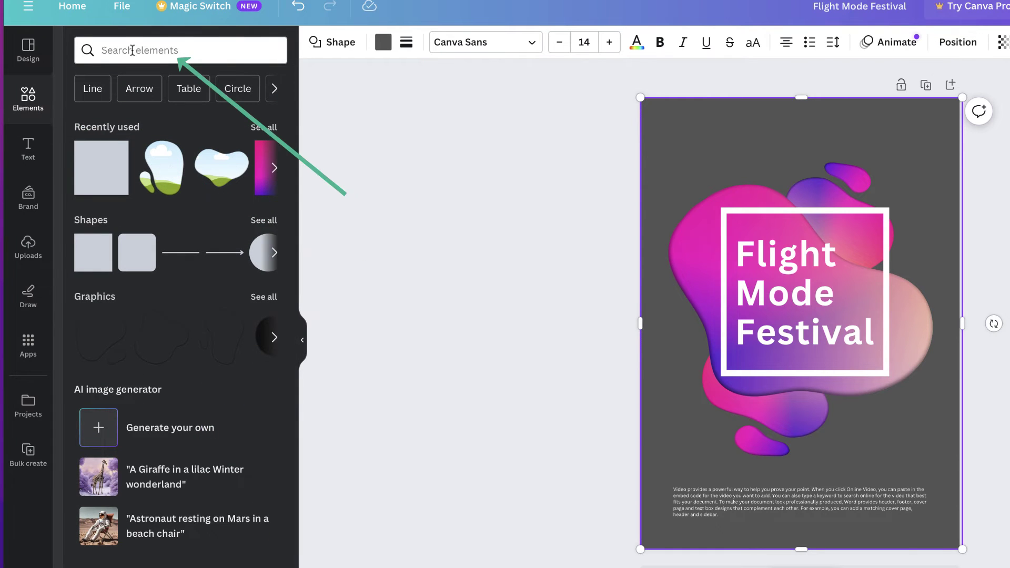
click(126, 50)
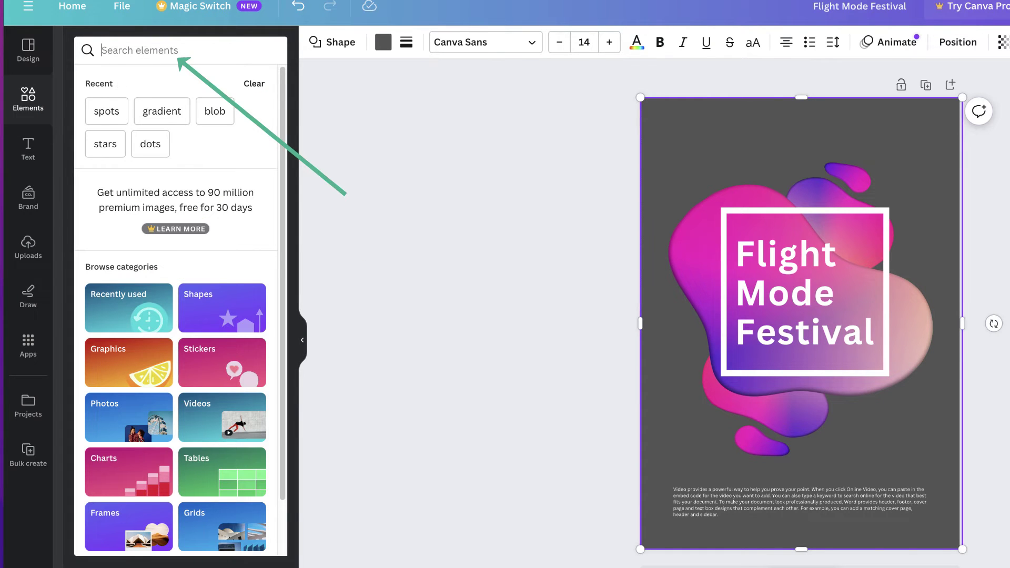
text(dots)
key(Return)
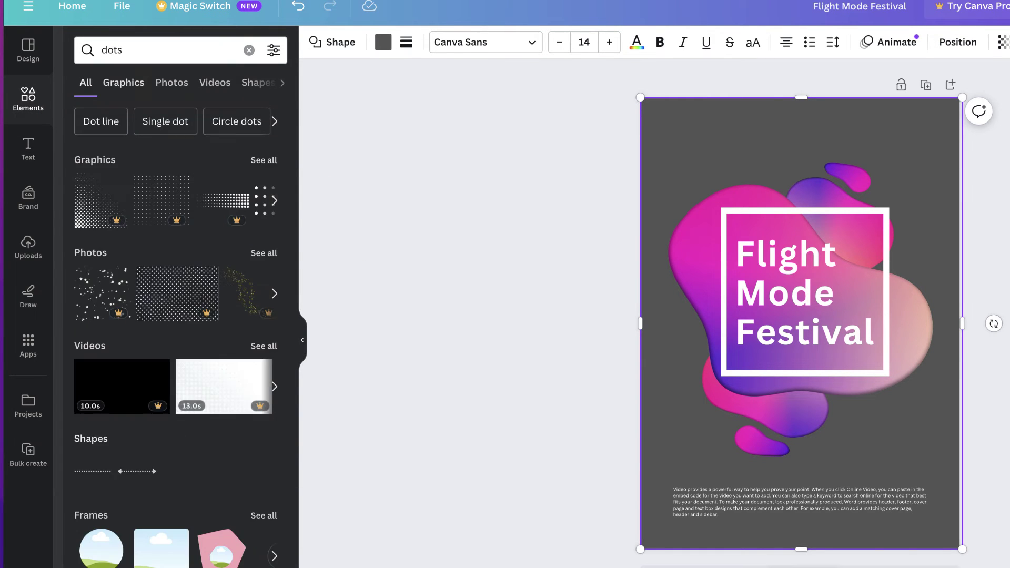
click(262, 162)
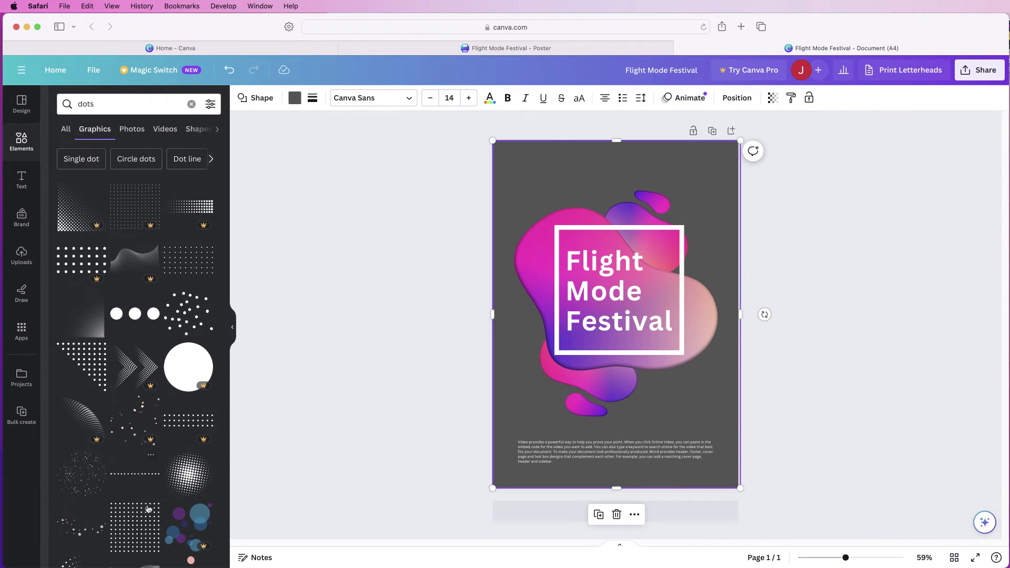
click(132, 527)
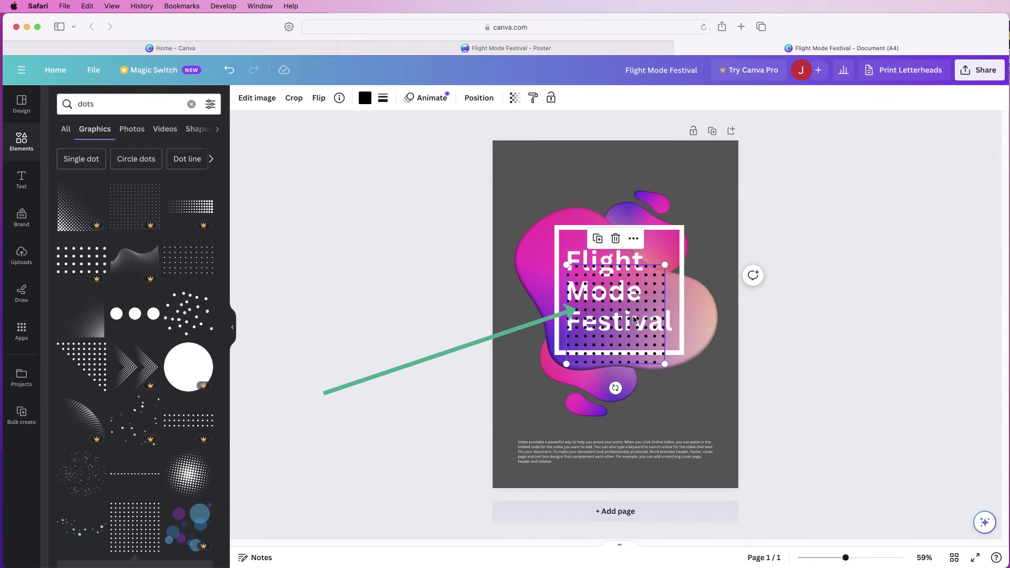
Colour the dot grid white, move it to the page's upper-right corner, and shrink it to about 34 mm wide
click(366, 100)
click(145, 161)
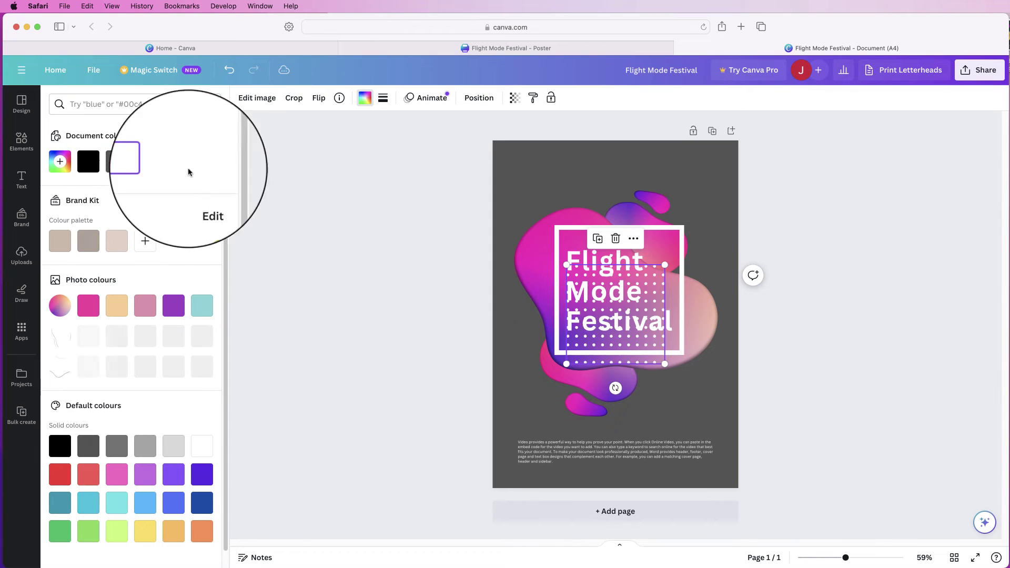
drag(606, 326, 655, 219)
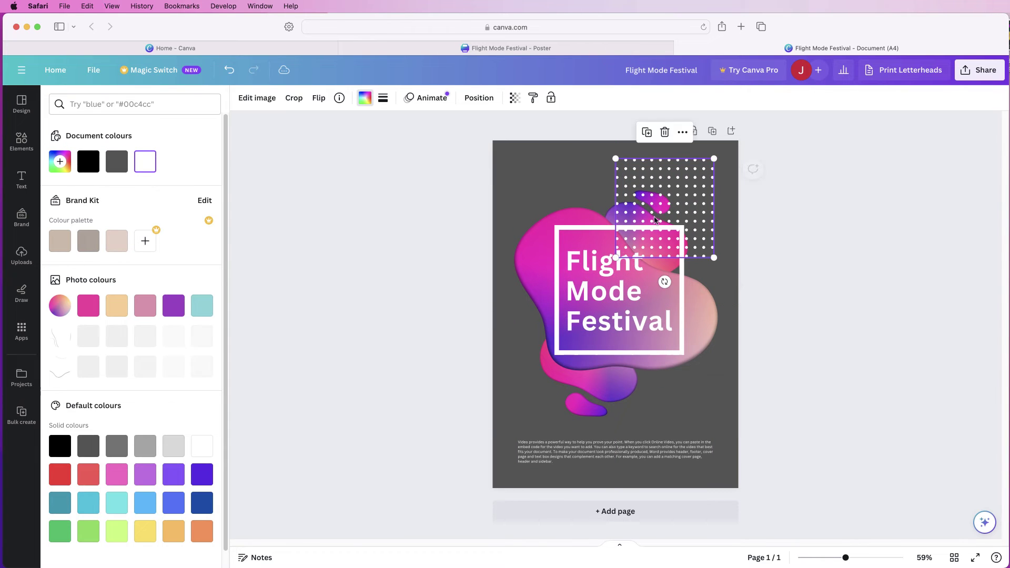
mouse_move(616, 258)
mouse_down()
mouse_move(692, 204)
mouse_move(571, 348)
mouse_move(547, 356)
mouse_up()
Duplicate the dot grid over the frame's lower-left corner, and place a second, half-size copy on the large blob beside the frame's upper left
click(676, 133)
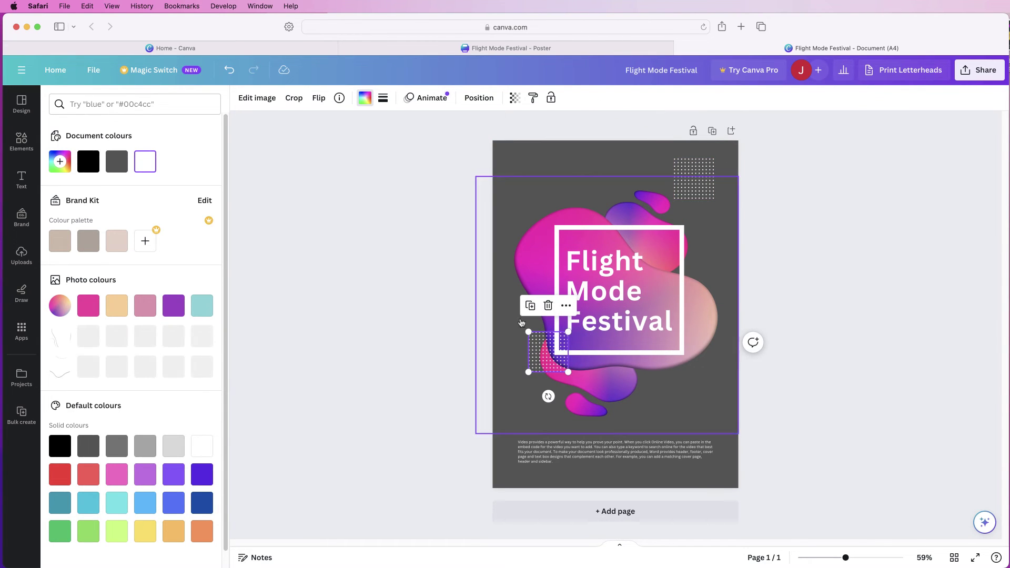
click(530, 306)
drag(548, 363, 548, 259)
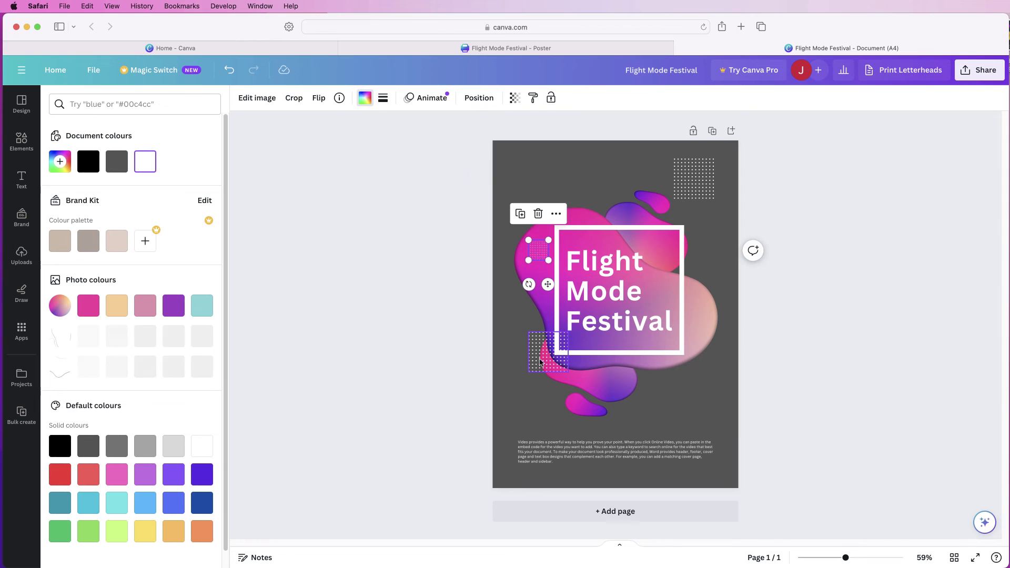
Send the dot grid at the frame's lower-left corner behind the gradient blobs
click(540, 362)
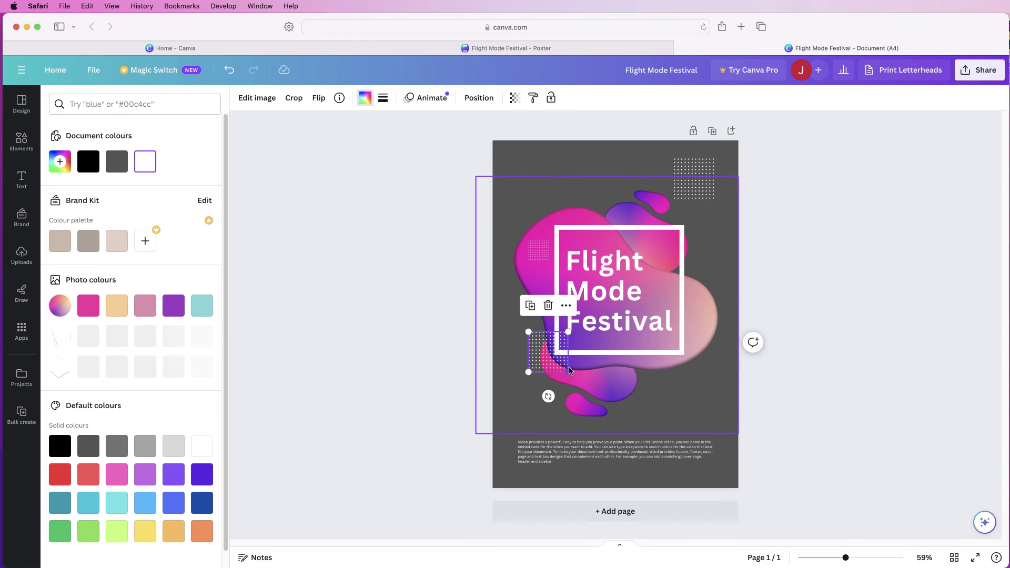
click(479, 98)
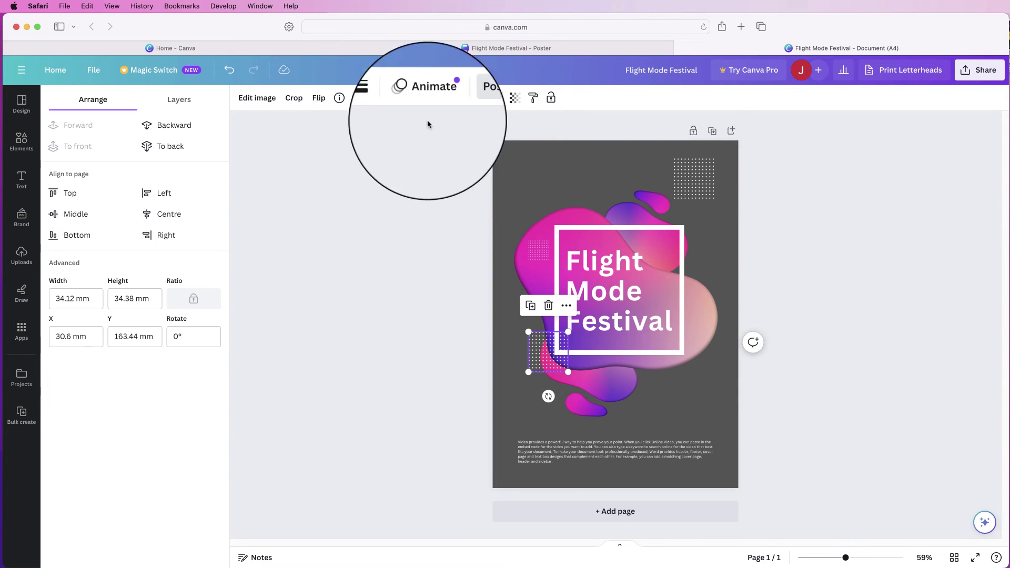
click(167, 144)
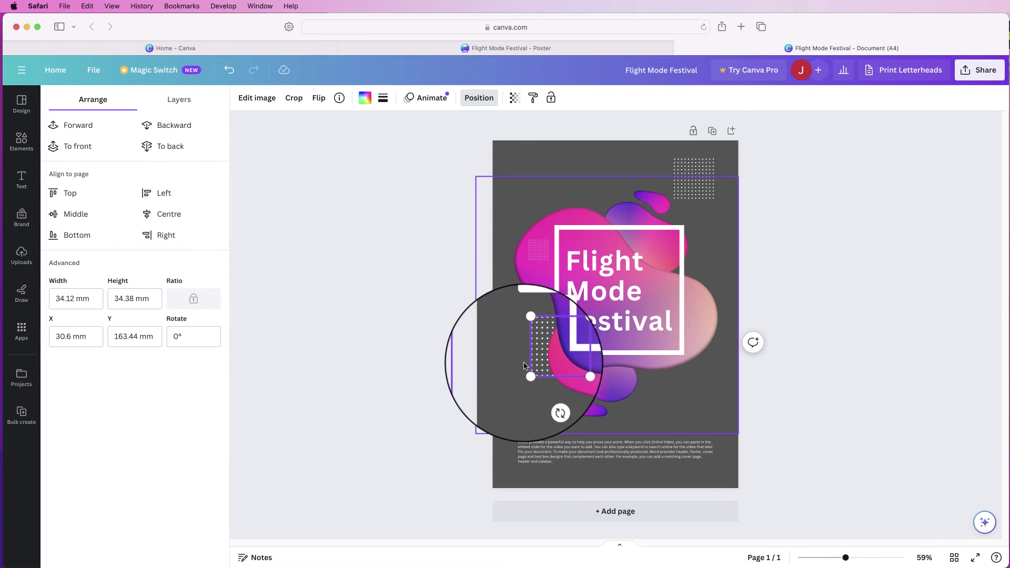
Duplicate the dot grid onto the large blob's upper-left edge, layer it behind the blobs, and shrink it to about 28.5 mm wide
drag(524, 366, 547, 228)
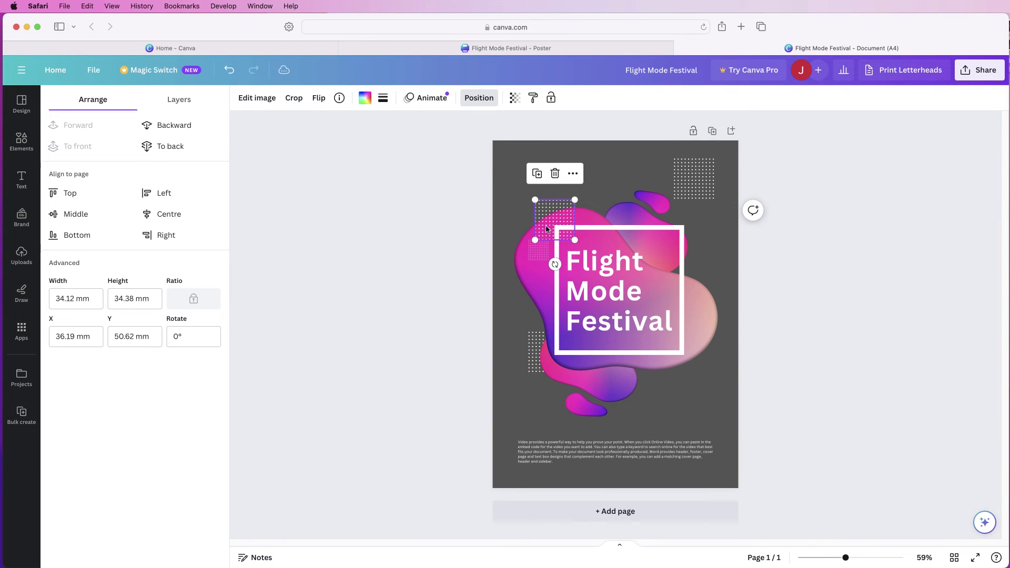
click(167, 131)
click(79, 128)
click(170, 146)
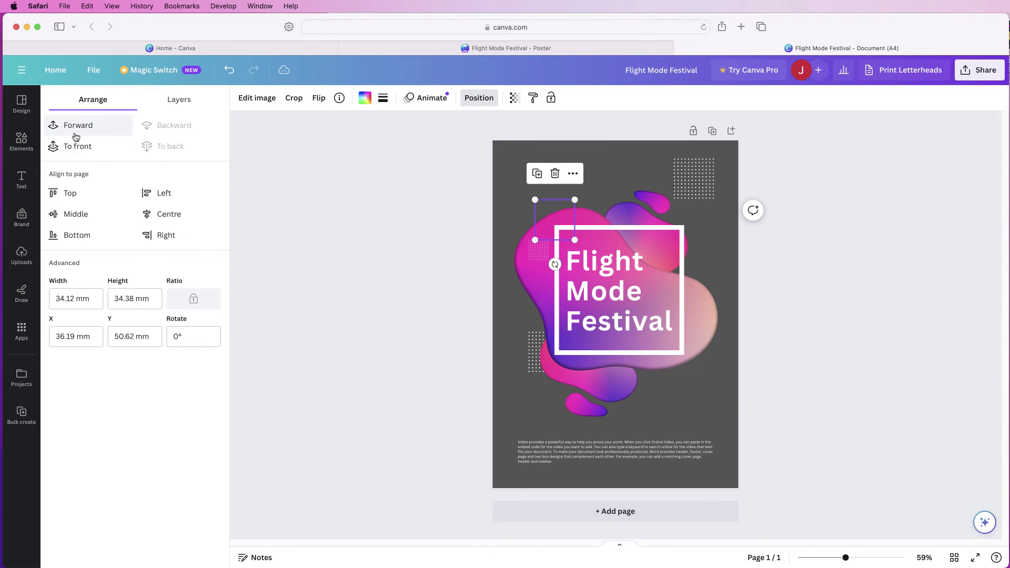
click(74, 135)
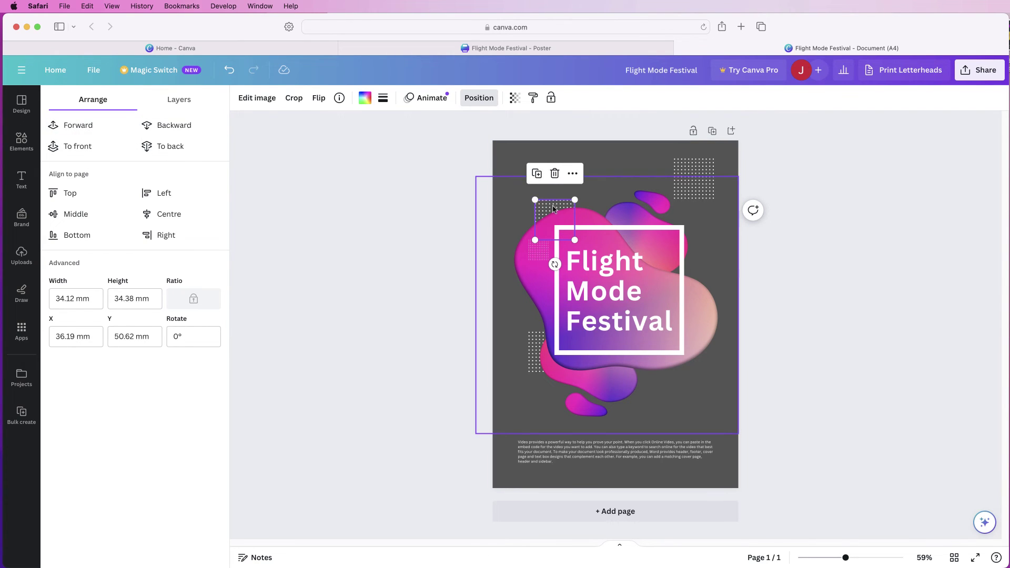
drag(575, 240, 551, 210)
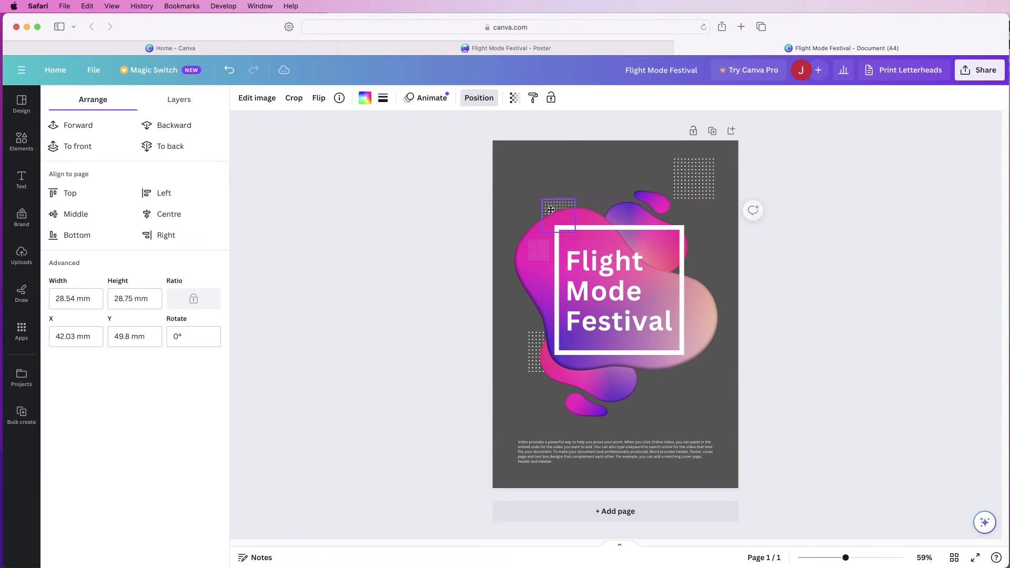
Search the elements for "dots" and insert the horizontal dotted line from the graphics
click(22, 143)
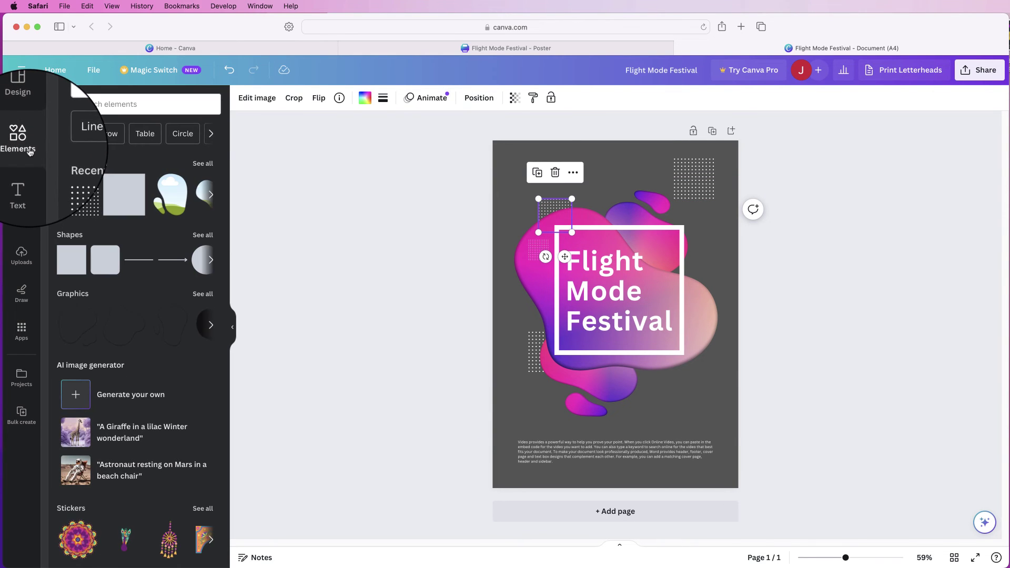
click(90, 104)
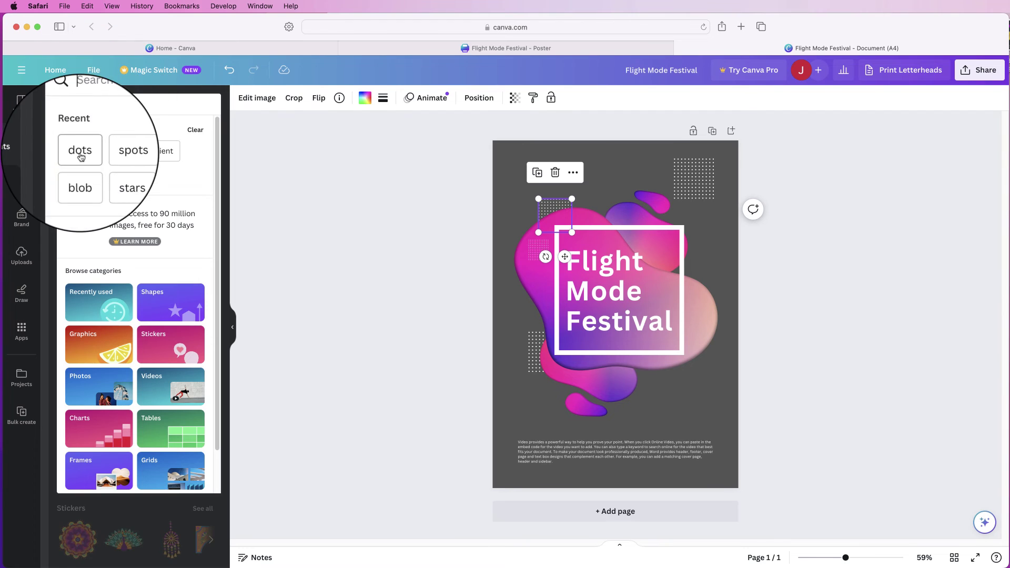
click(80, 153)
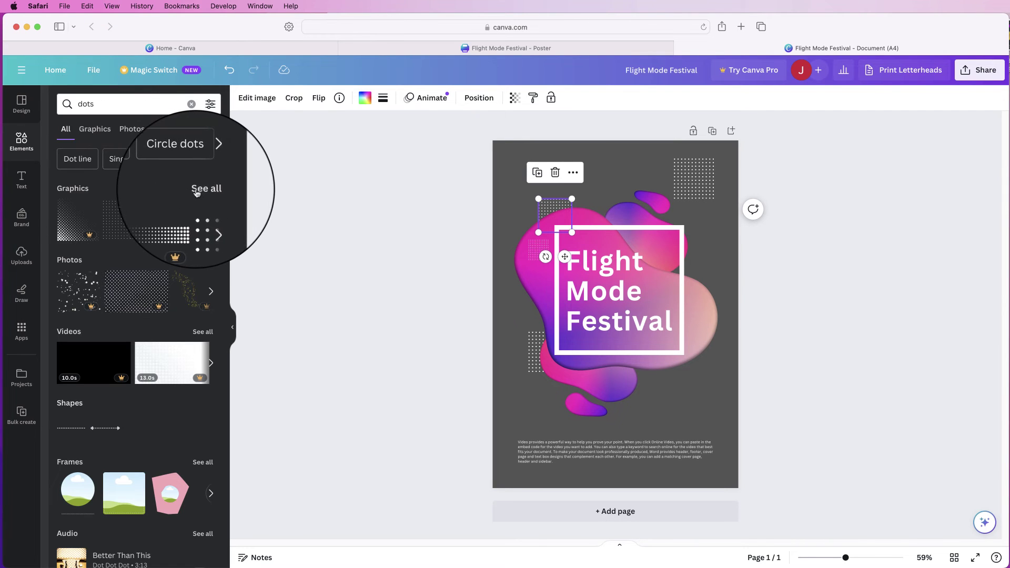
click(197, 191)
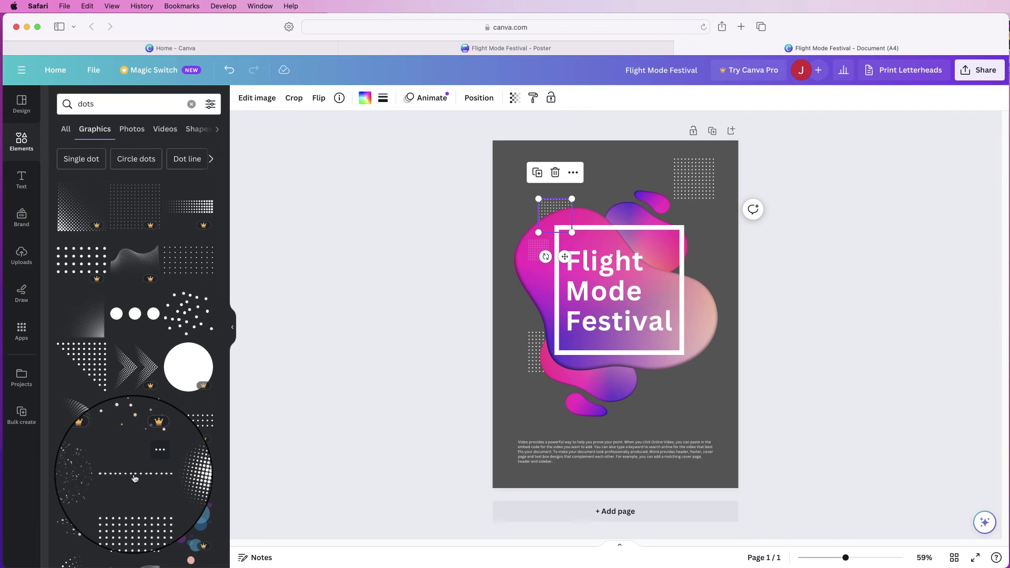
click(135, 476)
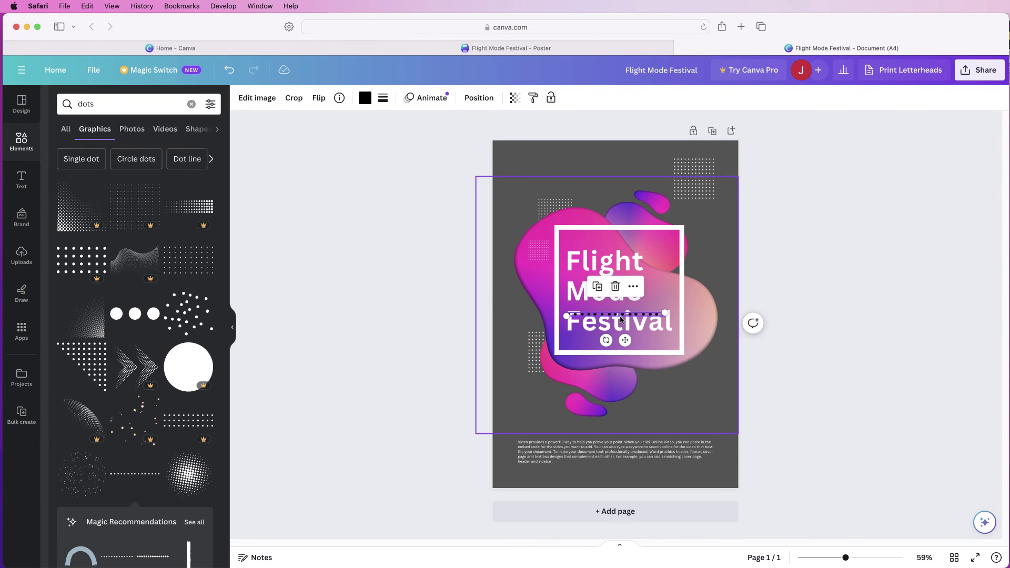
Colour the dotted line white and move it to the page's upper left, level with the corner dot grid
click(365, 98)
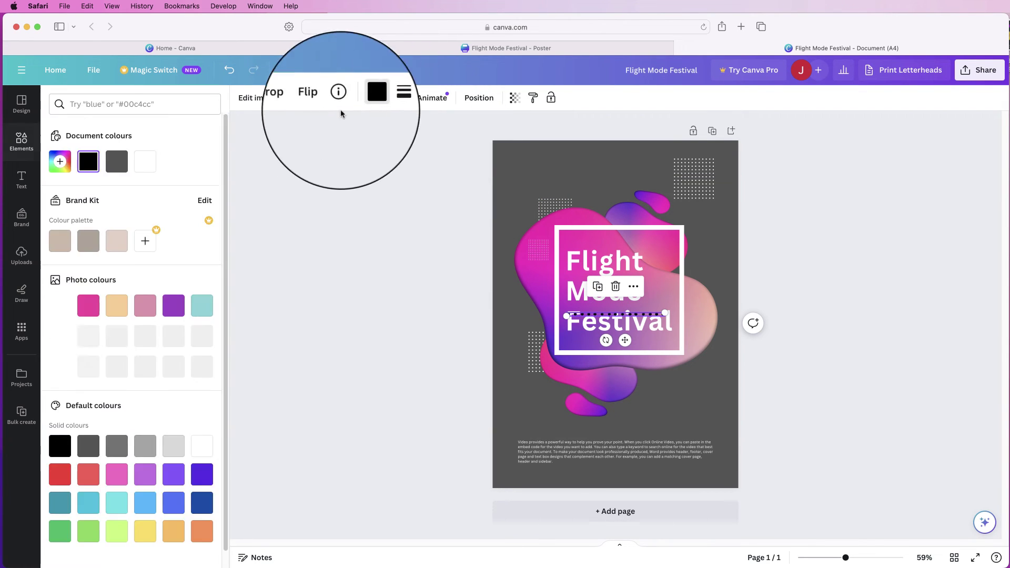
click(144, 163)
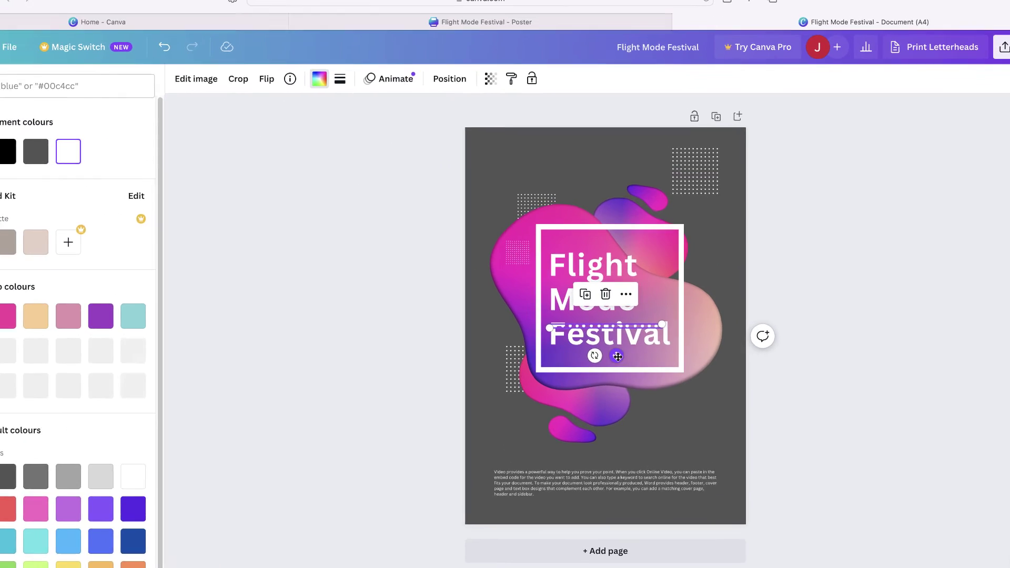
drag(617, 356, 569, 184)
drag(480, 148, 480, 148)
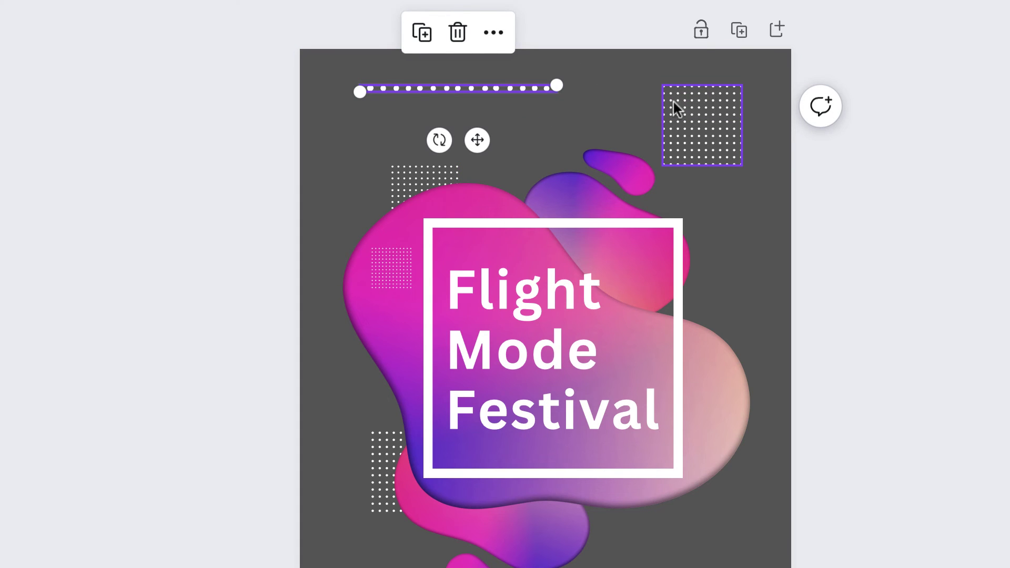
Duplicate the dotted line, rotate the copy to -90°, and stand it at the page's lower left above the paragraph
click(422, 33)
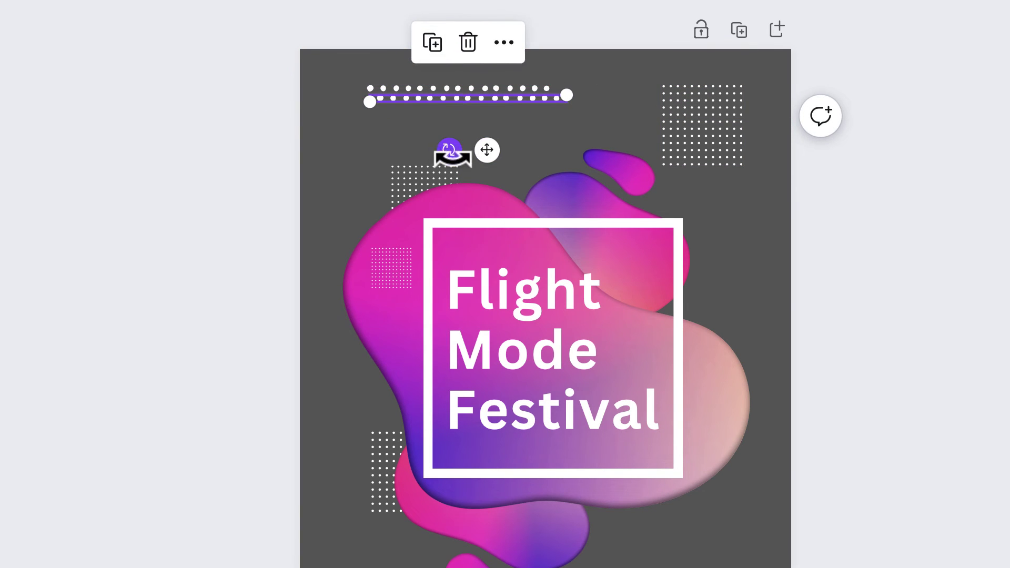
drag(451, 157, 528, 119)
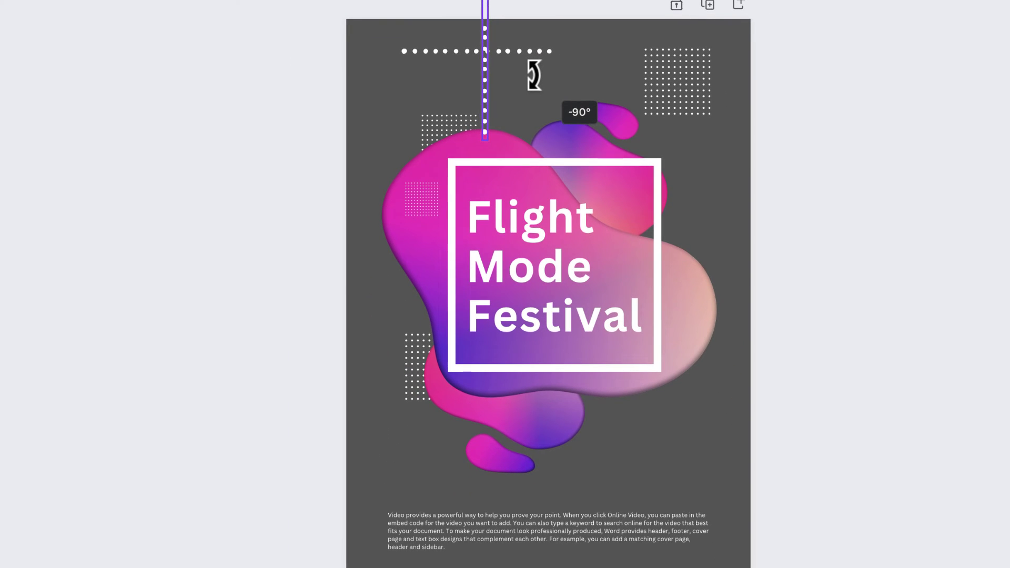
drag(534, 73, 437, 416)
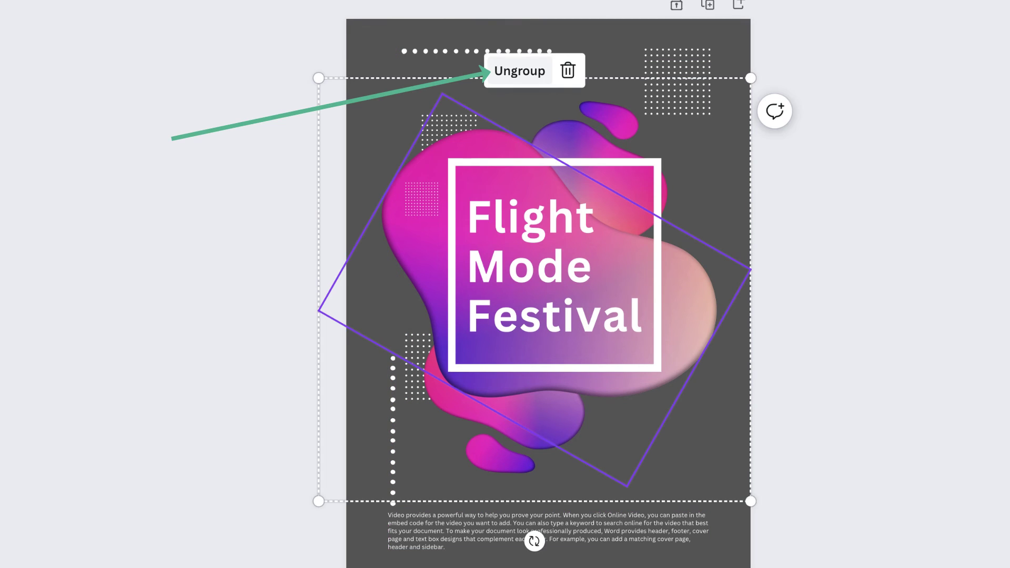
Ungroup the blobs, frame and title, and move the lower-left dot grid down behind the lower blob
click(519, 70)
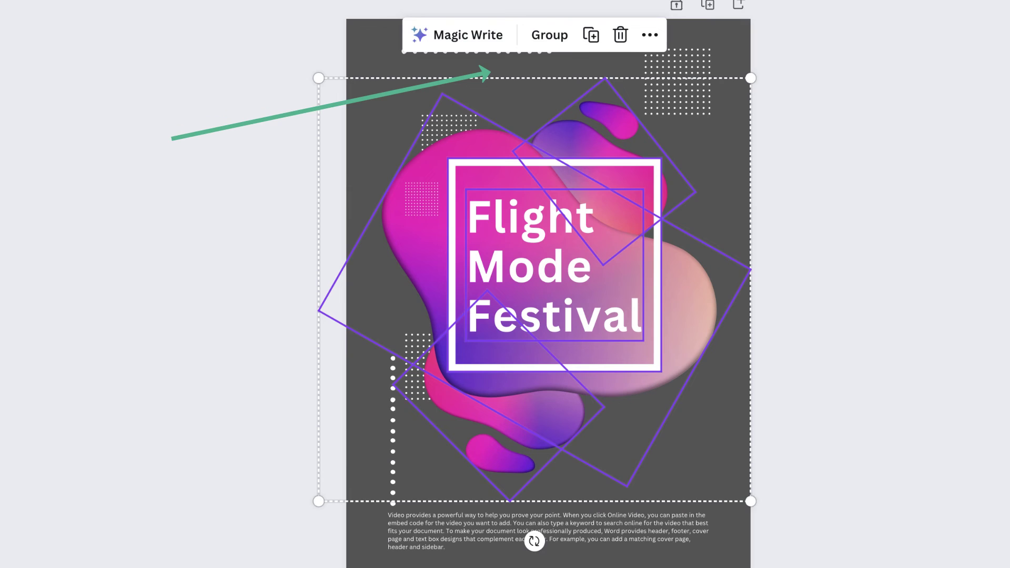
click(624, 89)
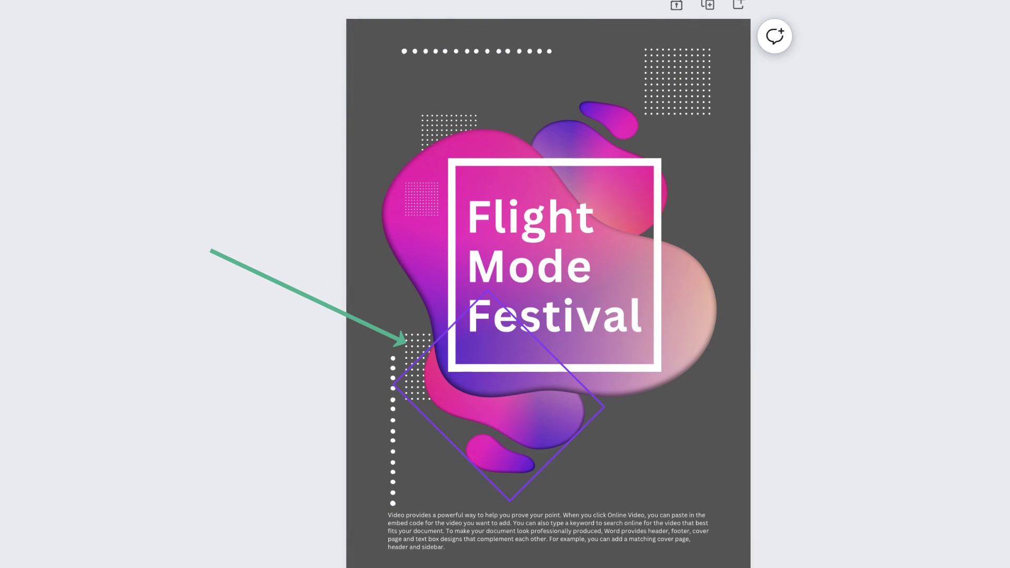
click(408, 342)
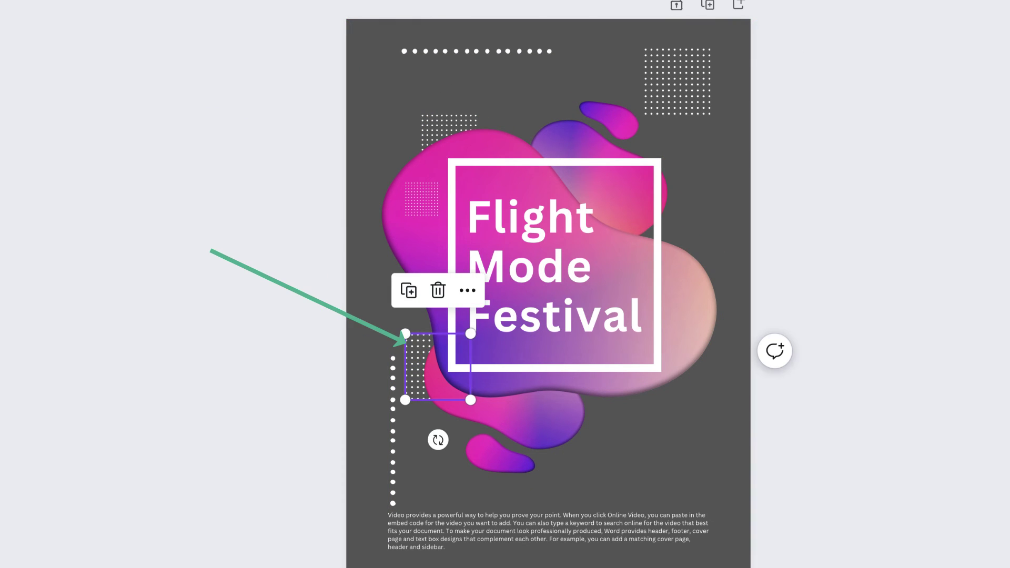
drag(408, 342, 418, 373)
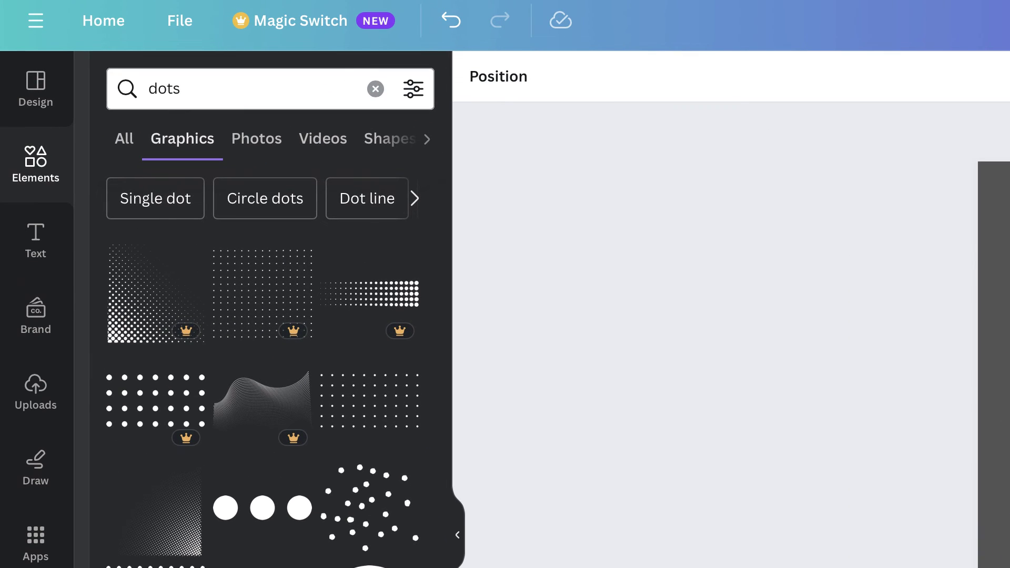
Search the graphics for "stars" and insert the glowing star flare
drag(182, 88, 166, 89)
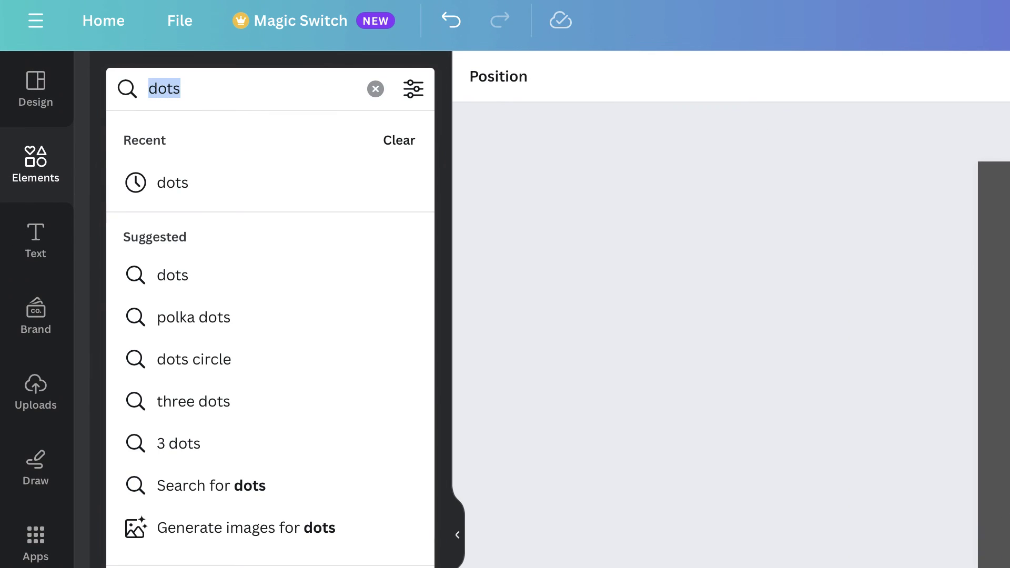
text(stars)
key(Return)
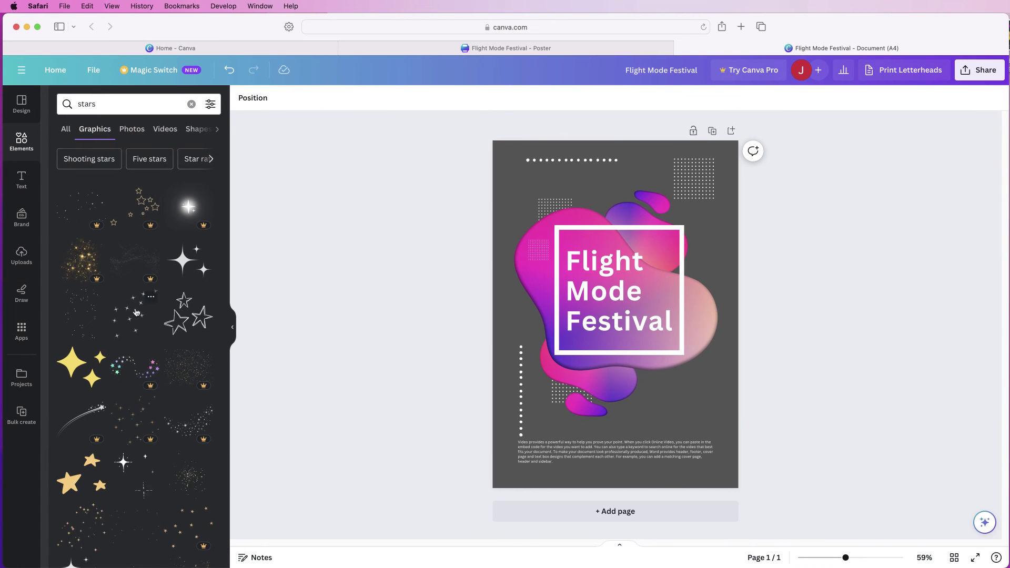
scroll(128, 350, down, 3)
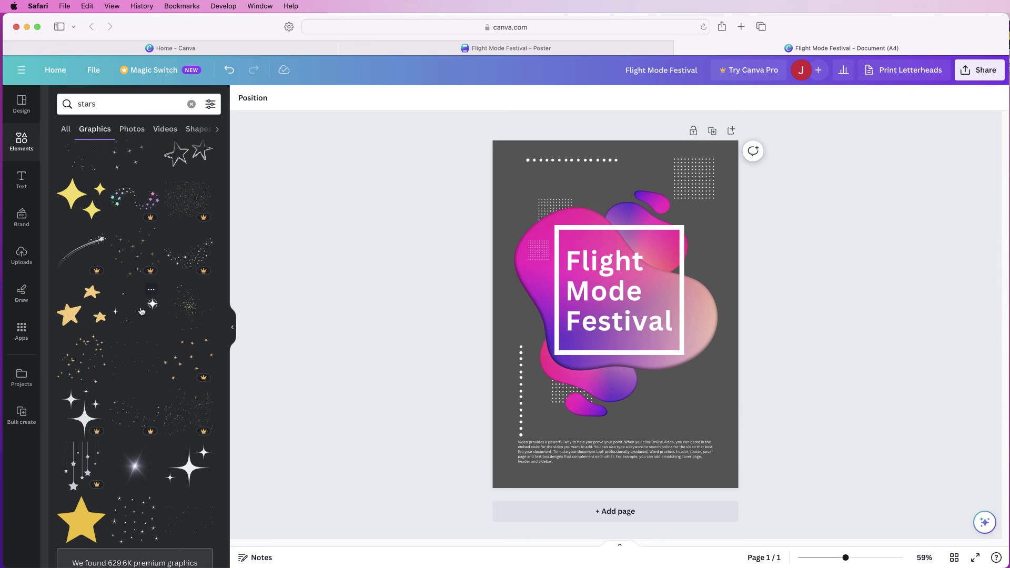
click(135, 469)
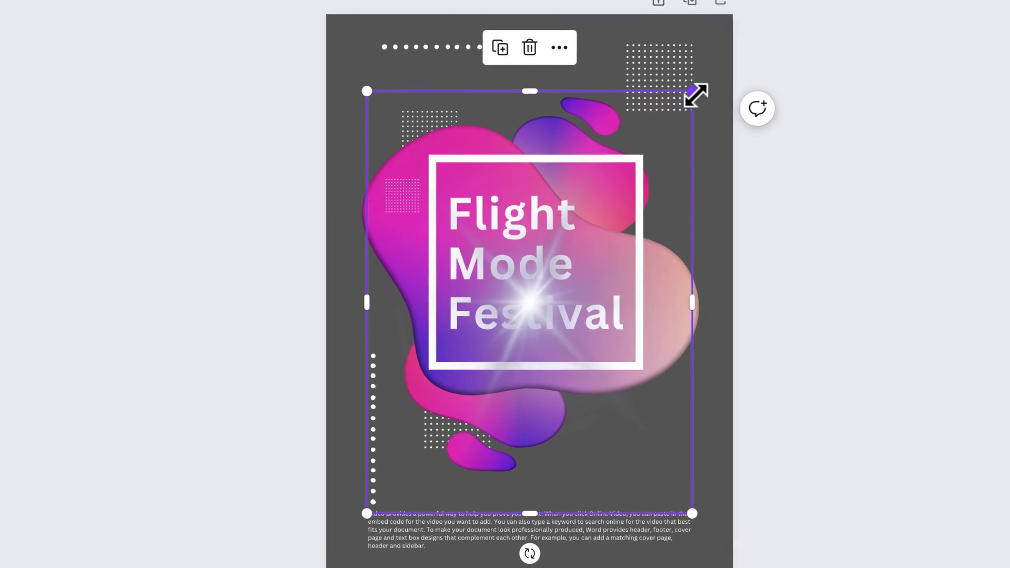
Shrink the glowing star and arrange three copies above the large blob, at the page's lower left and at its lower right
drag(694, 93, 398, 451)
drag(386, 484, 525, 189)
drag(490, 88, 406, 419)
click(457, 16)
drag(405, 484, 407, 491)
click(606, 444)
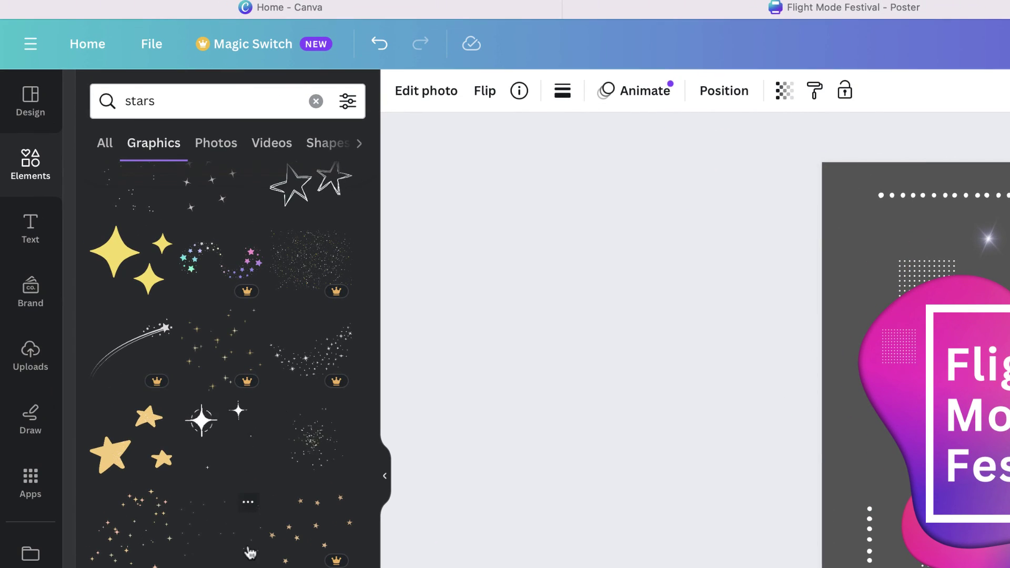
Insert the scattered small stars graphic and place it over the page's upper-left area
scroll(220, 266, up, 5)
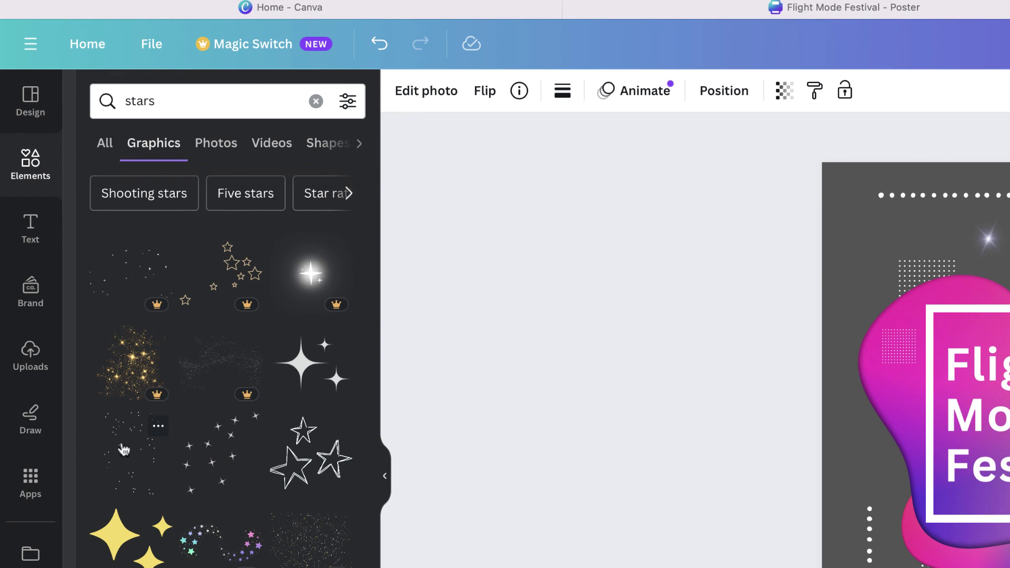
click(131, 460)
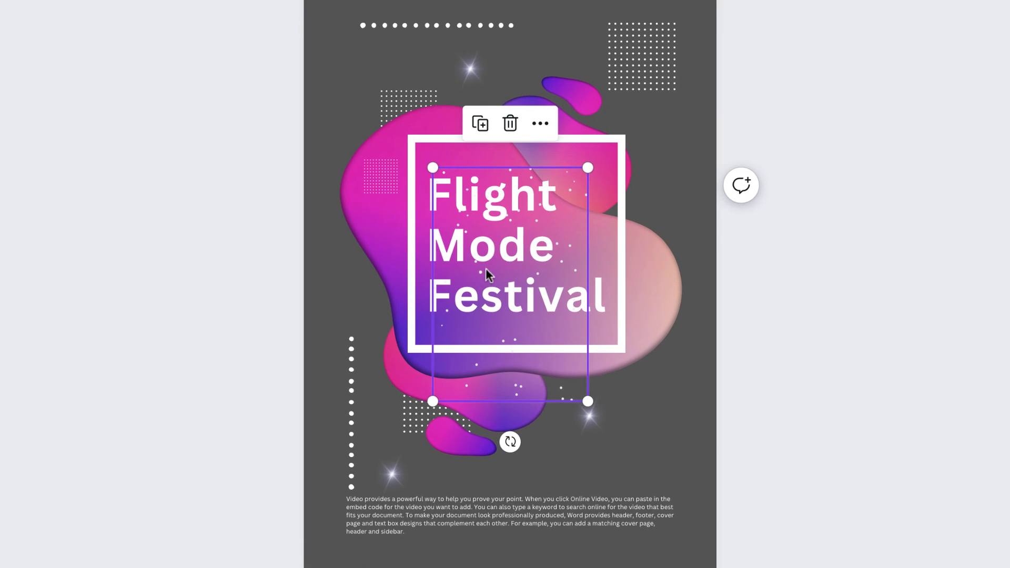
drag(477, 270, 398, 140)
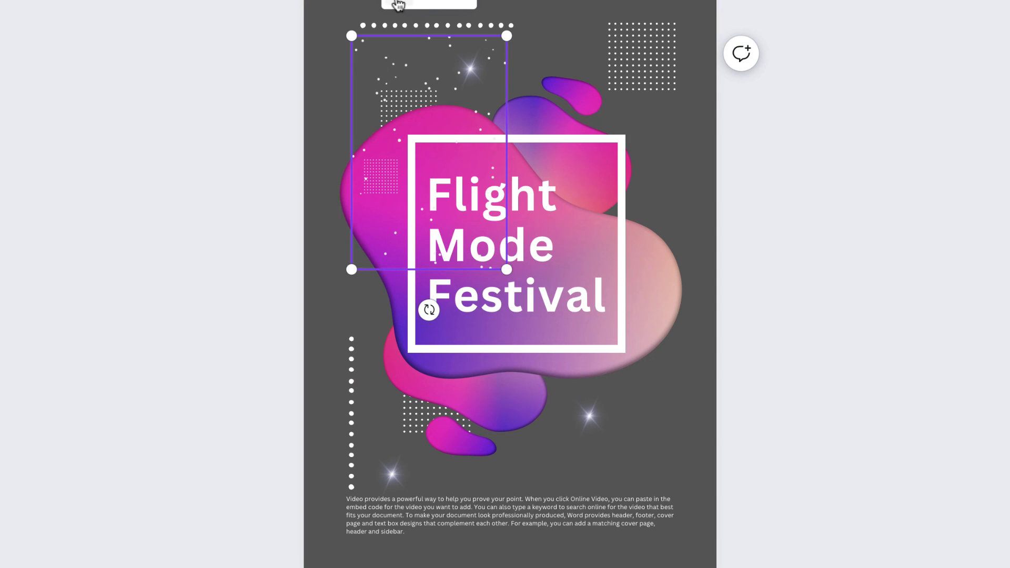
Duplicate the scattered stars twice, enlarging the copies and placing them over the page's upper-right and lower-right areas
click(398, 4)
drag(441, 318, 437, 44)
drag(515, 278, 545, 314)
drag(495, 242, 640, 226)
click(563, 3)
drag(607, 292, 598, 243)
click(708, 411)
click(634, 417)
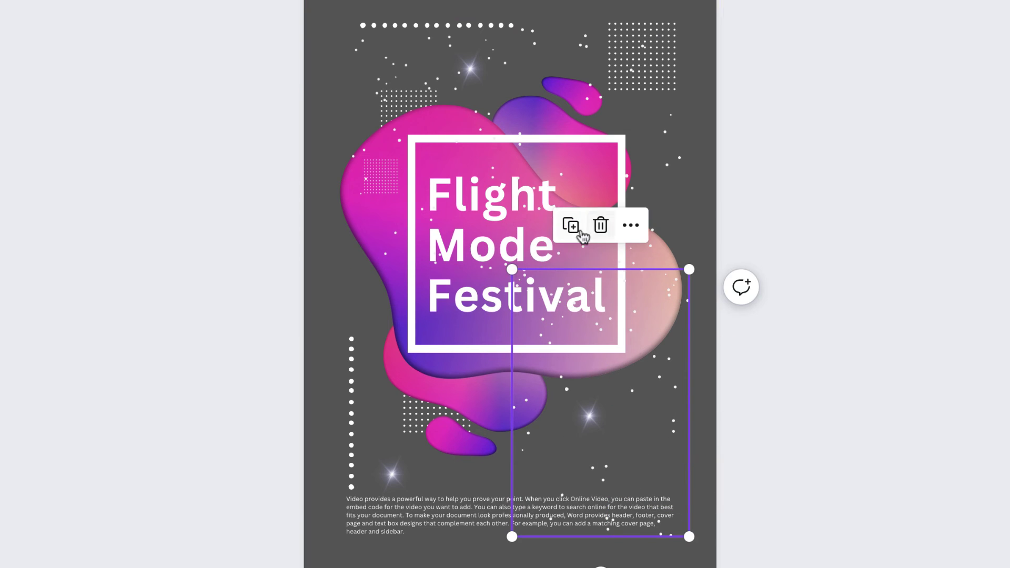
Duplicate the lower-right scattered stars and place a slightly smaller copy over the page's lower-left area
click(571, 225)
drag(602, 397, 416, 354)
drag(335, 504, 353, 481)
click(782, 406)
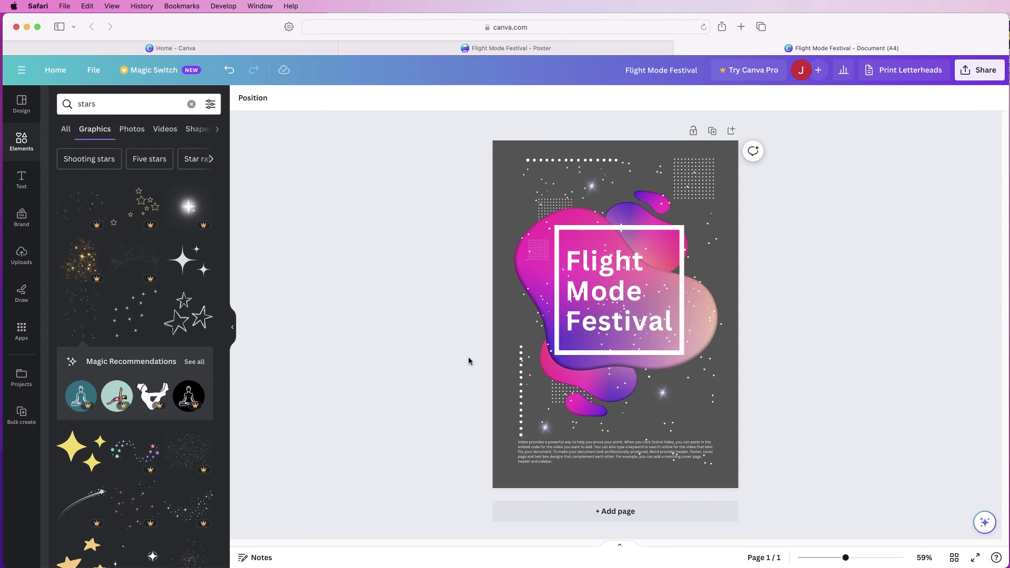
Nudge the vertical dotted line above the body text slightly to the left
click(523, 391)
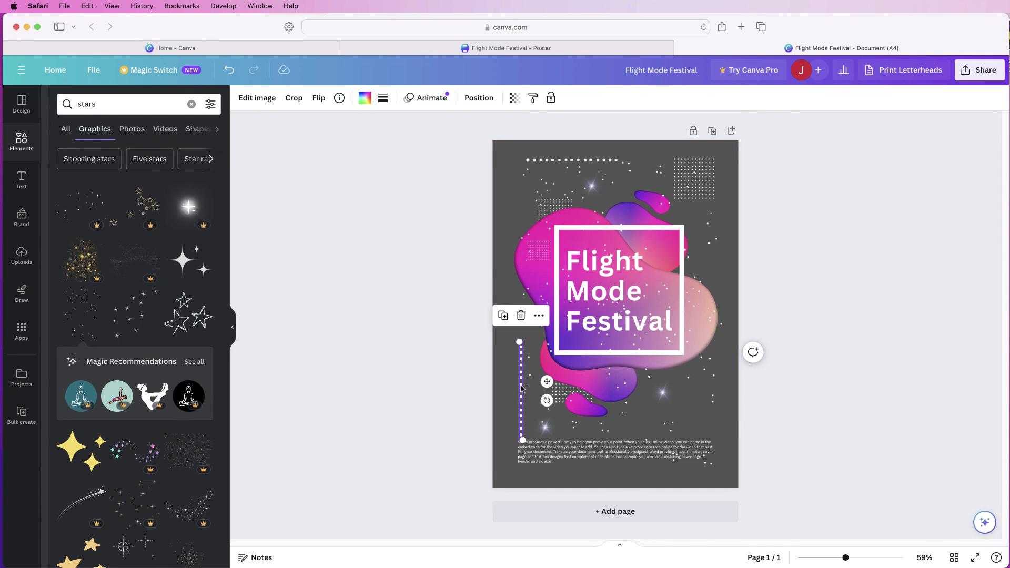
click(521, 390)
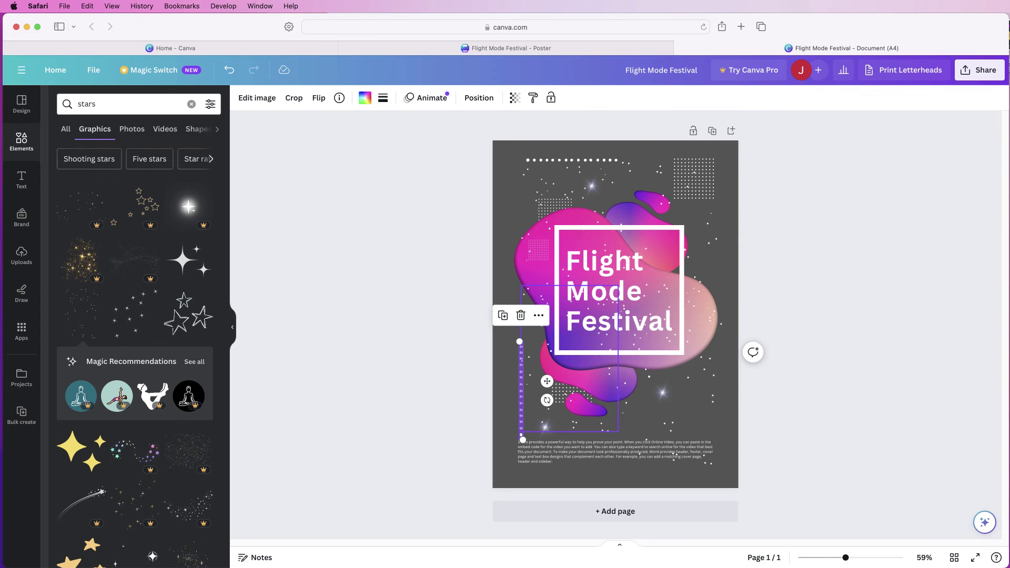
key(Escape)
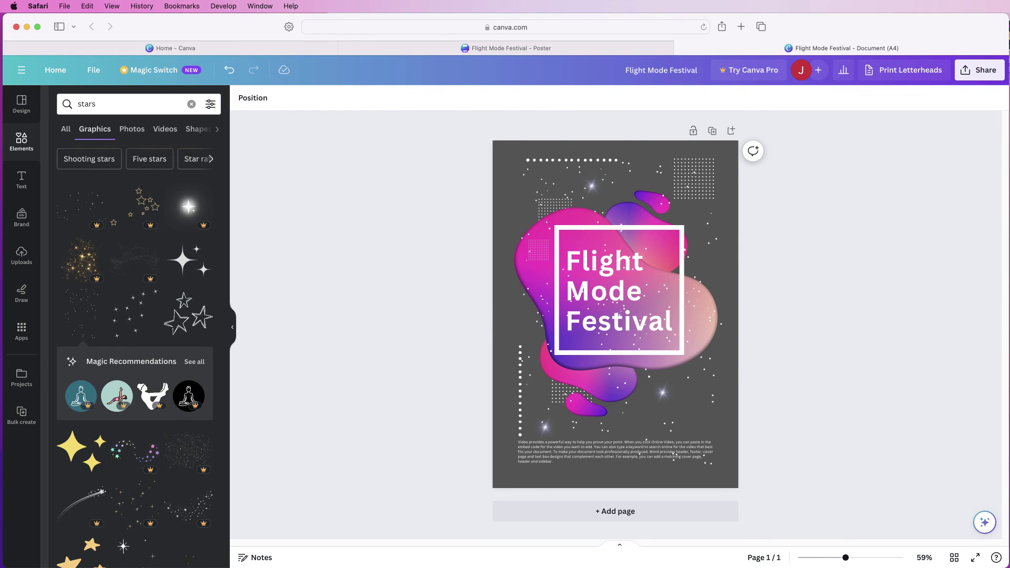
Download the finished poster as a PNG file at size 1 (1,414 × 2,000 px)
click(979, 70)
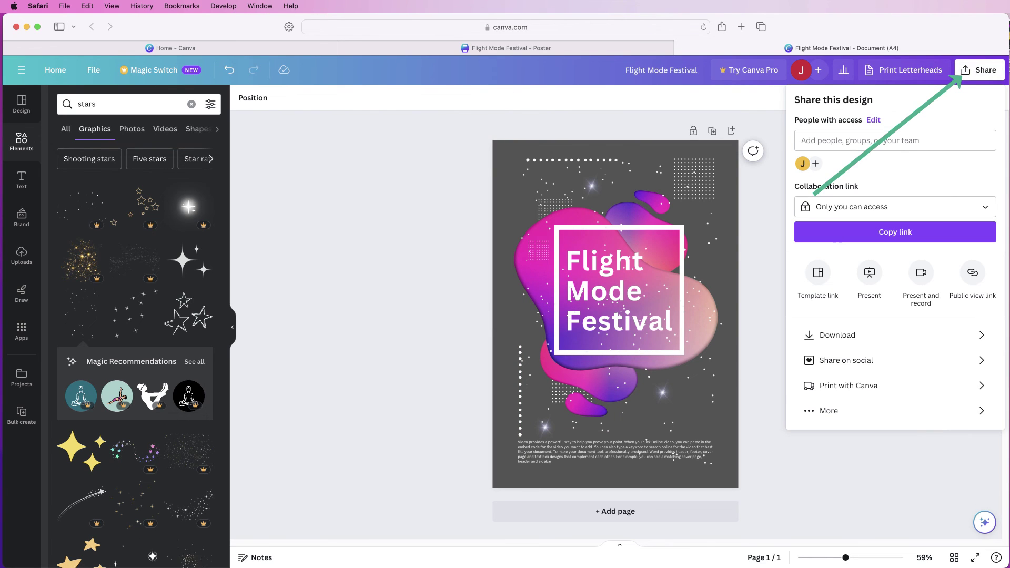
click(842, 335)
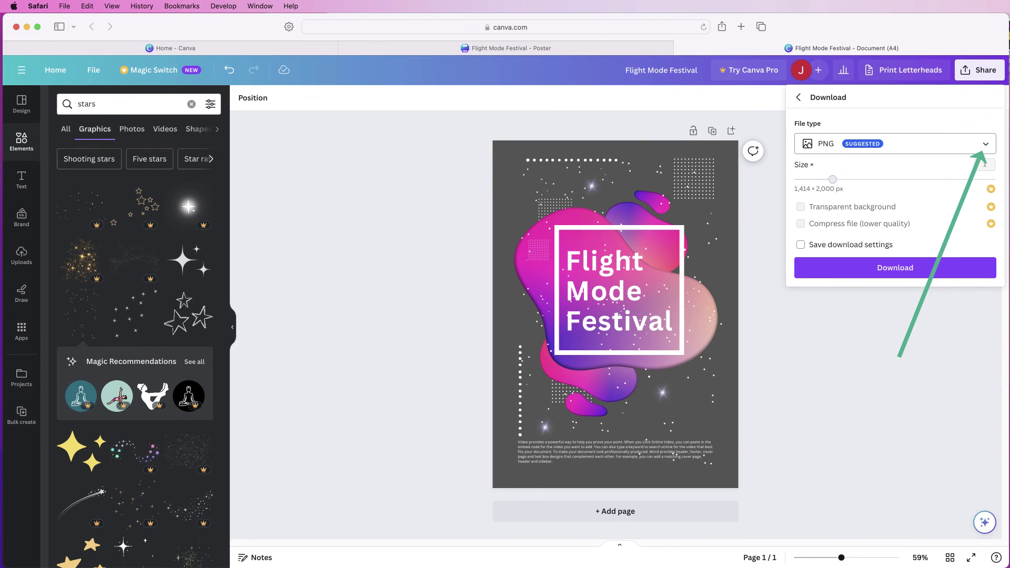
click(982, 147)
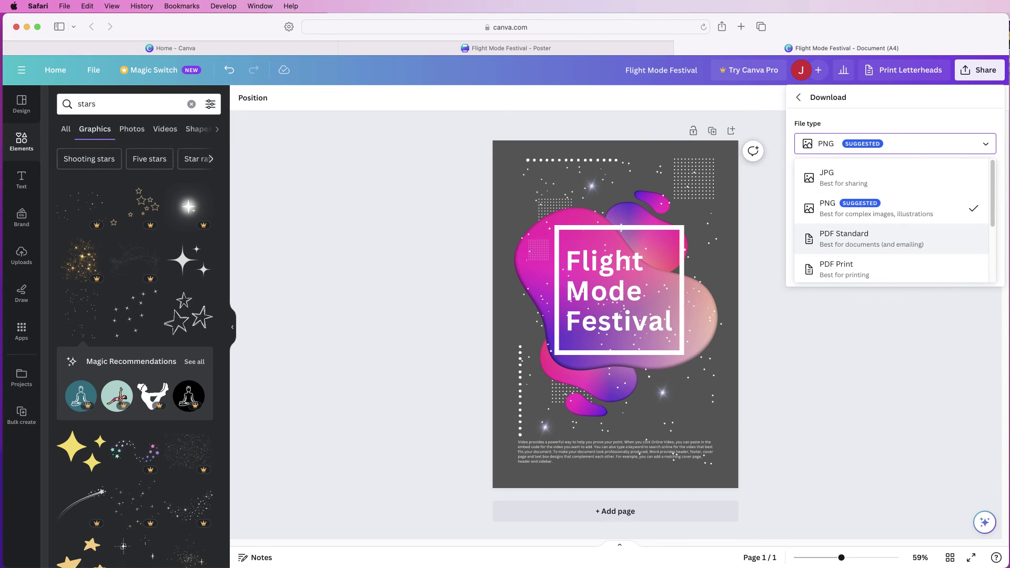
key(Escape)
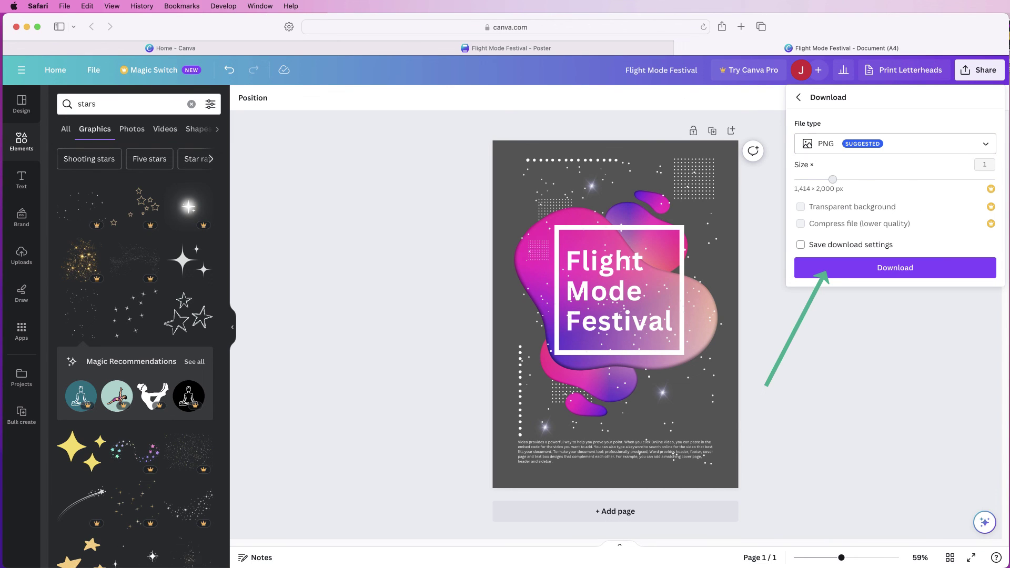
click(895, 267)
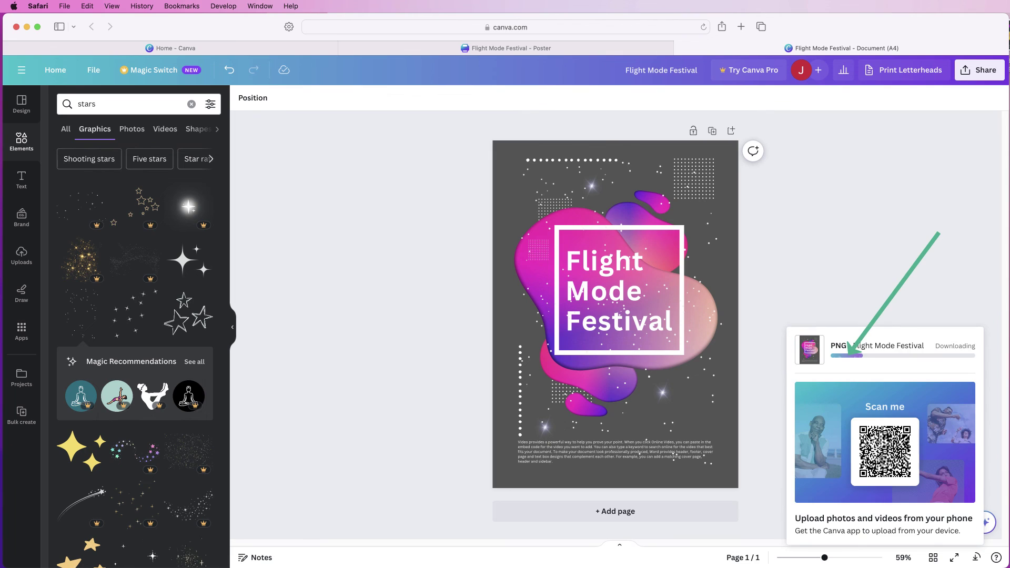